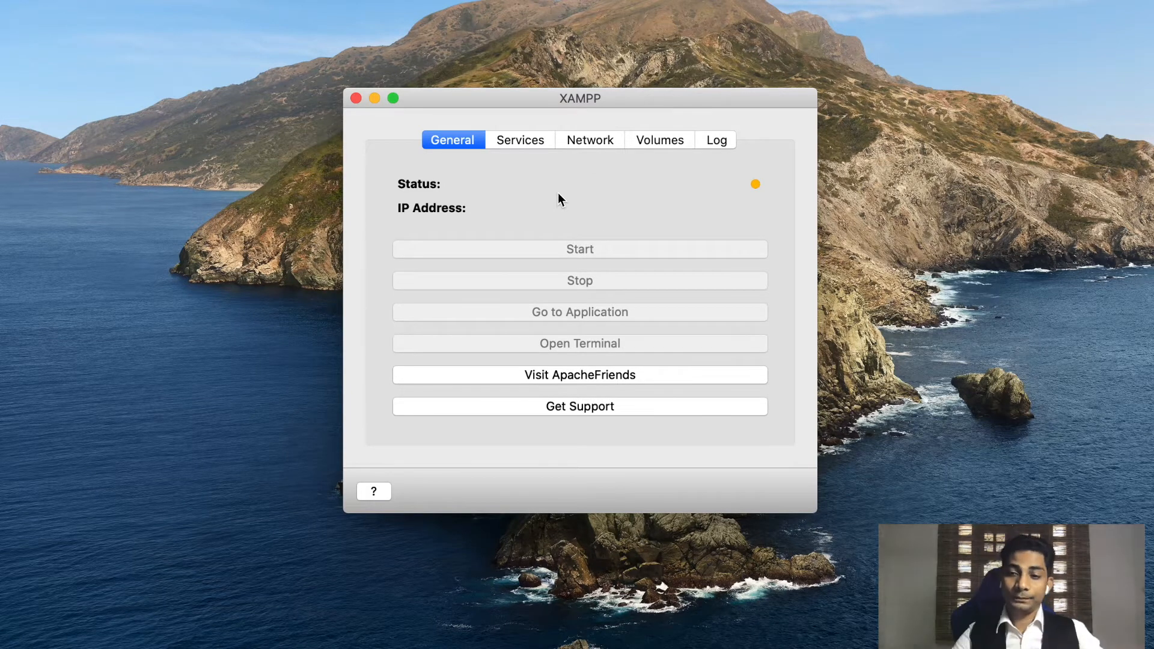
Start all the XAMPP server services from the Services tab.
left_click(508, 140)
left_click(660, 142)
left_click(534, 139)
left_click(485, 409)
Review the Network and Volumes tabs, then load localhost:8080 in Chrome to reach the XAMPP dashboard.
left_click(590, 140)
left_click(518, 141)
left_click(590, 140)
left_click(686, 140)
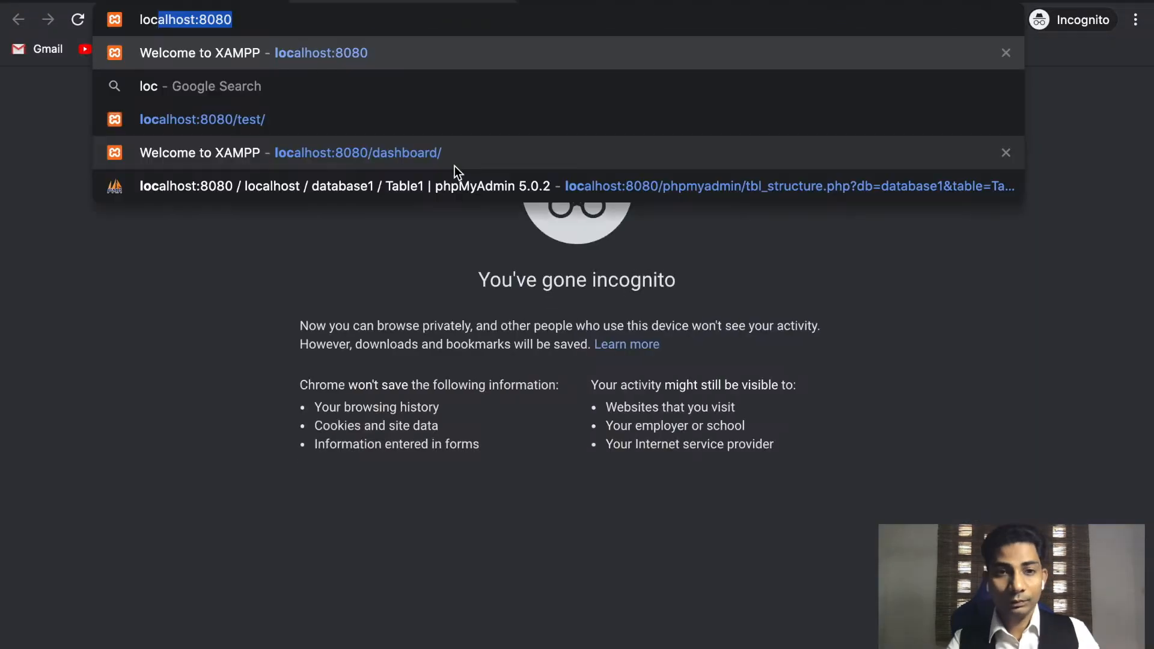
key("Return")
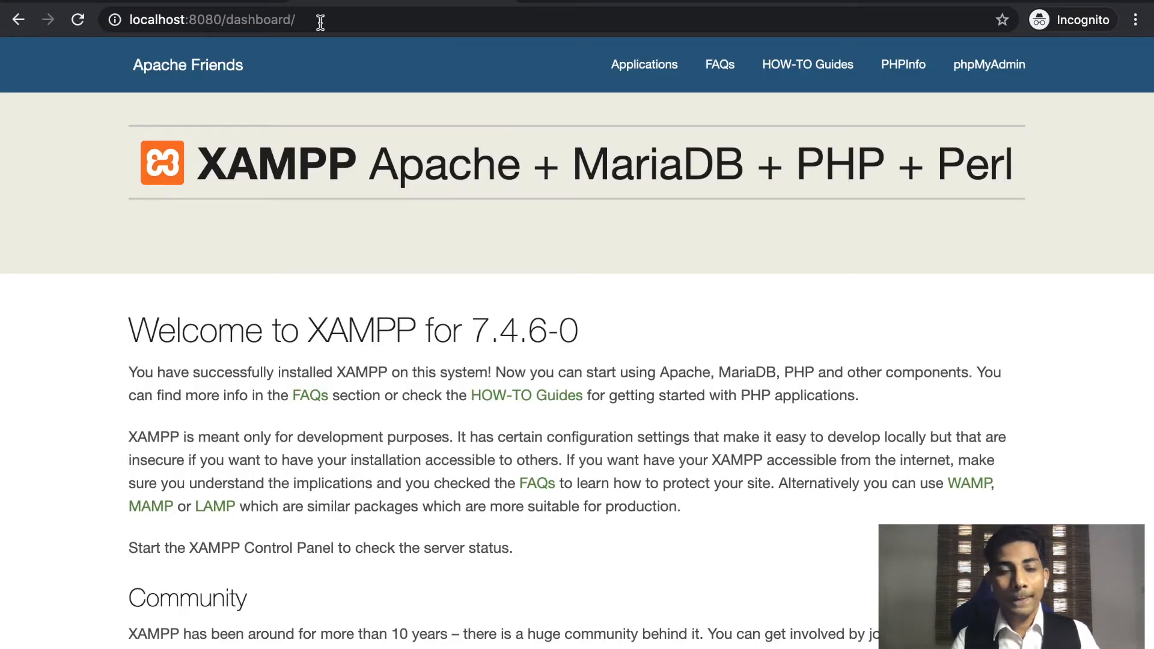
Go to localhost:8080/wp1/wp-admin and log in with the admin username and password.
double_click(272, 17)
type("wp1%2F")
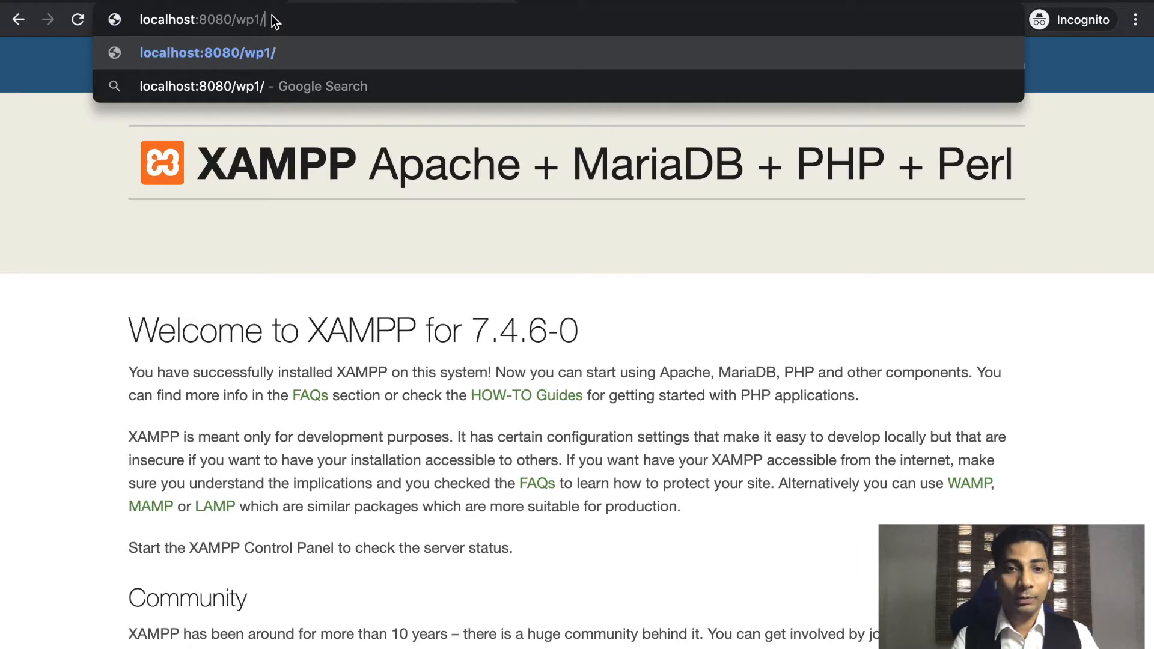
type("wp-admin")
key("Return")
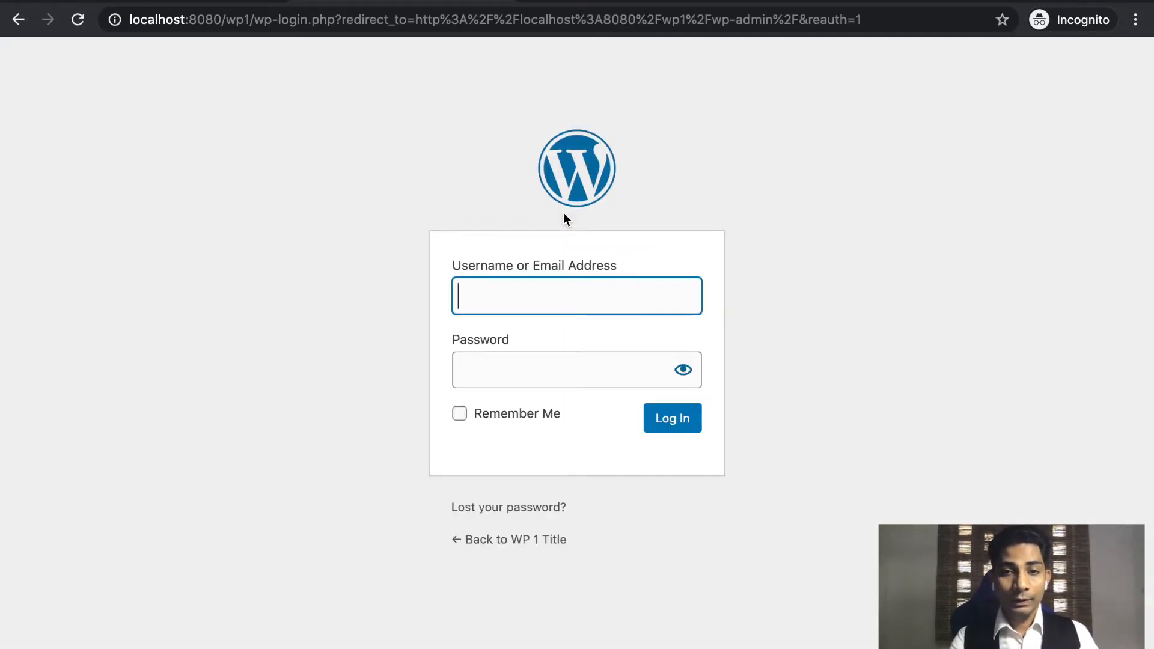
type("admin")
key("Tab")
type("admin123")
key("Return")
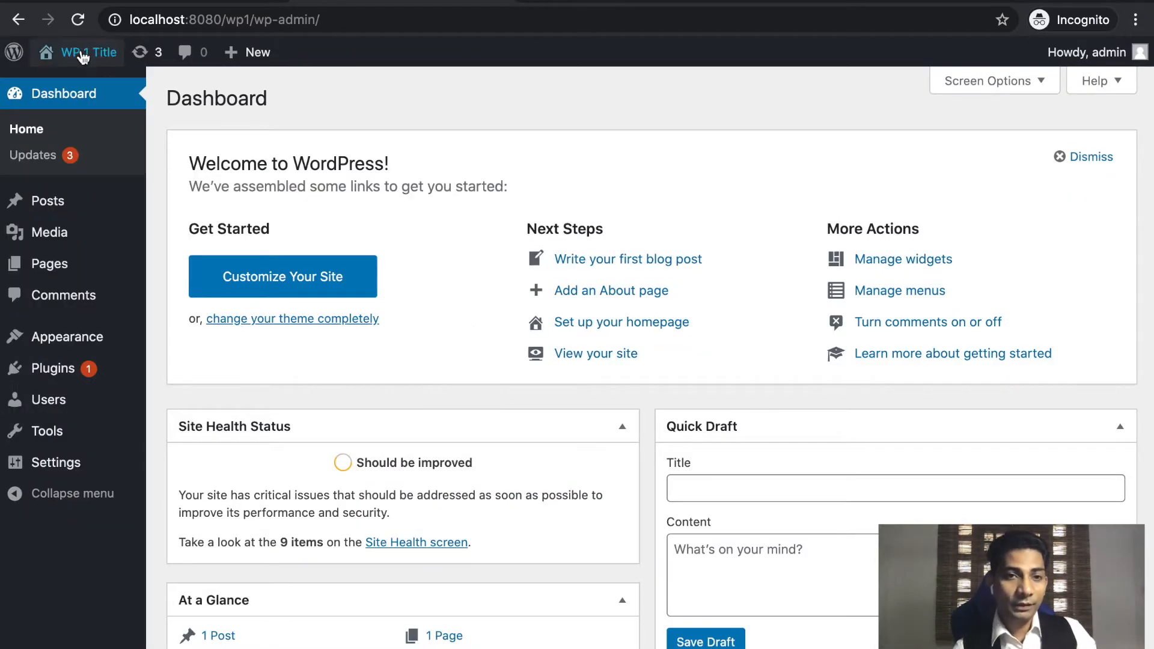
Visit the WP 1 Title site's Hello world front page, then return to the Dashboard.
mouse_move(86, 60)
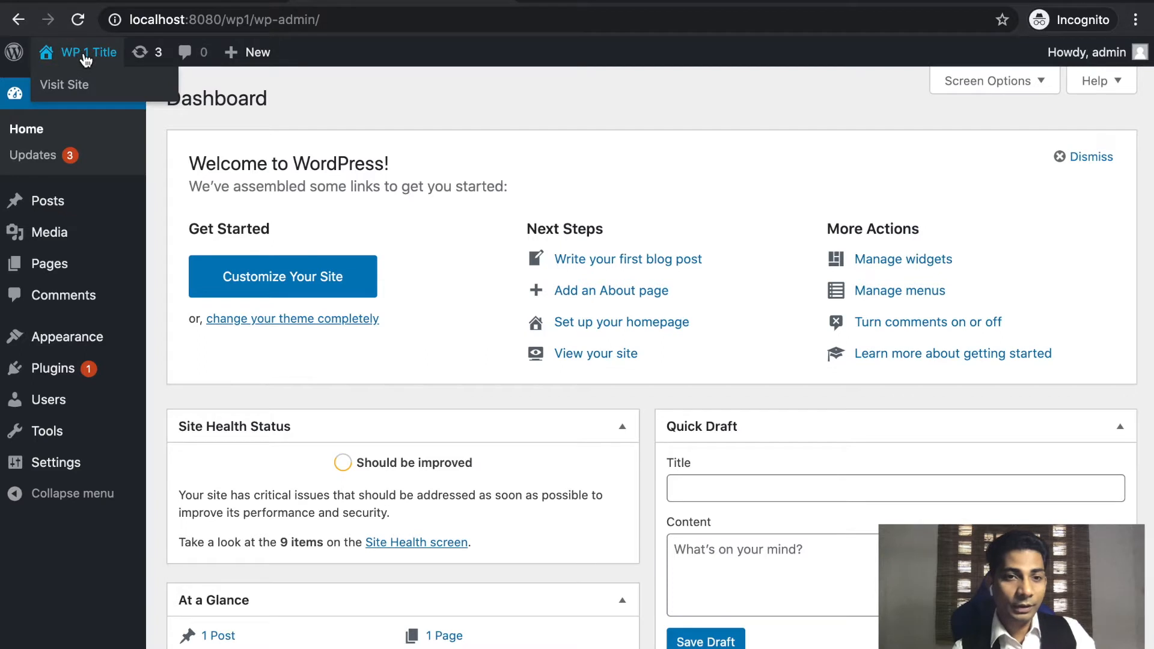
left_click(66, 86)
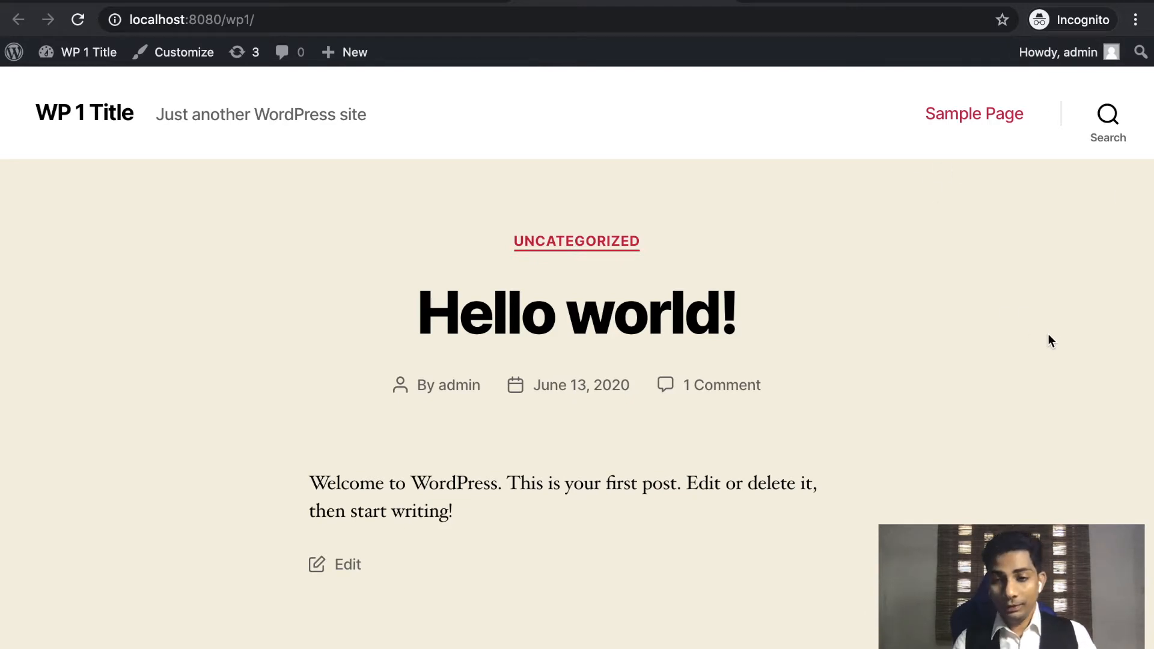
left_click(411, 3)
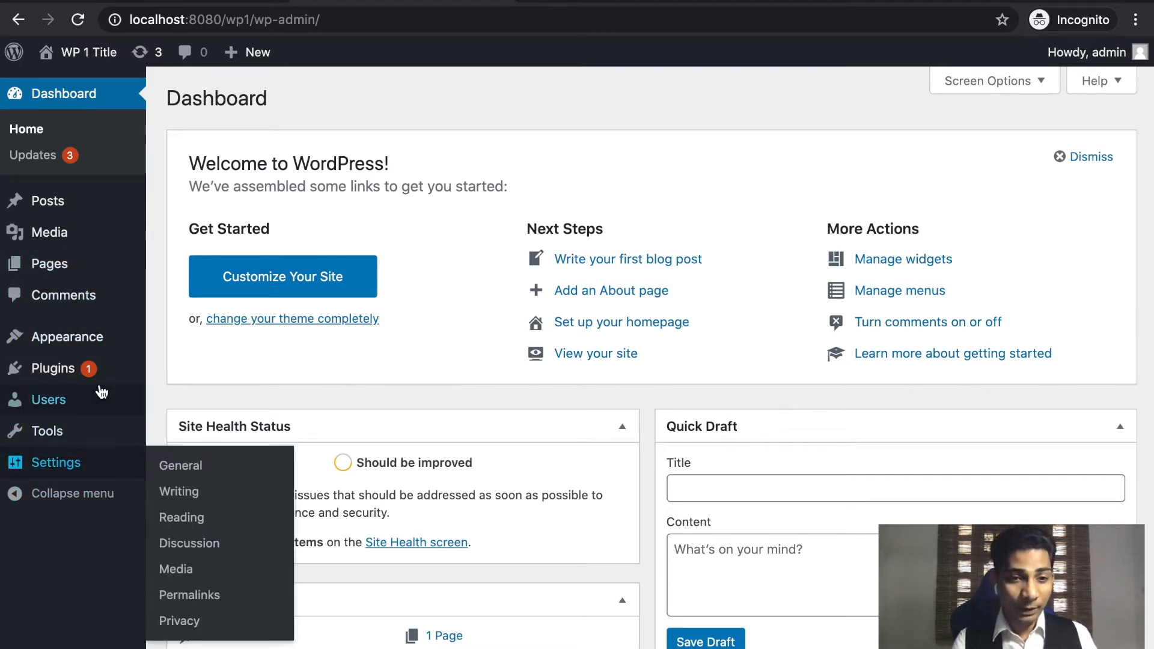
Go to Plugins > Add New in the admin sidebar.
mouse_move(97, 374)
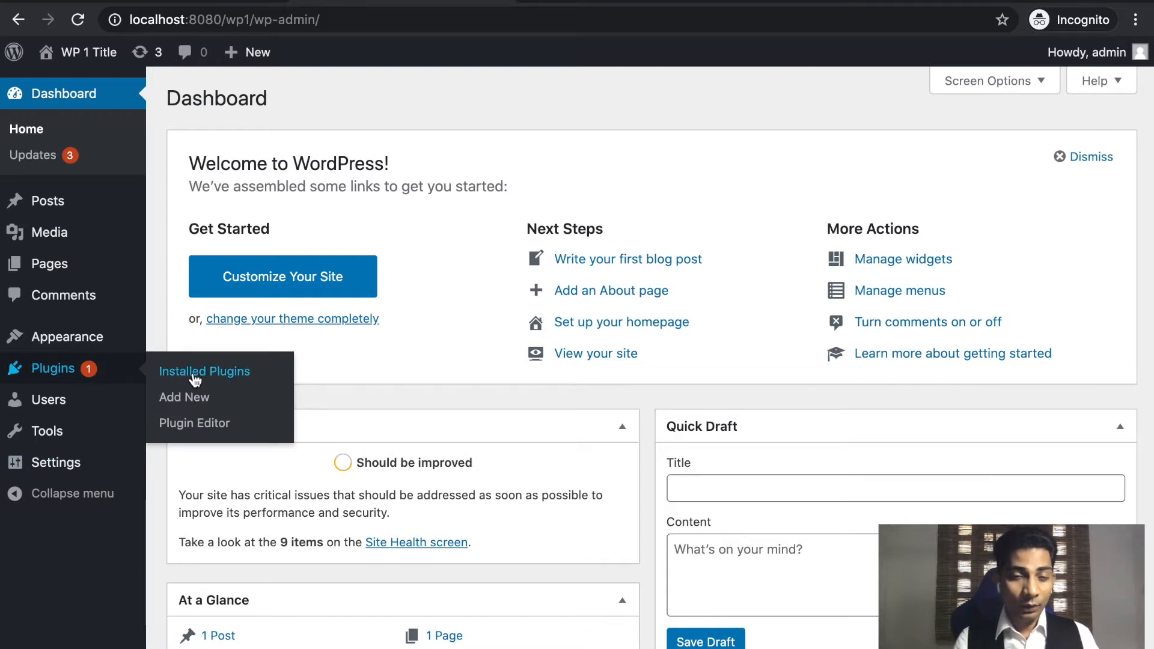
left_click(185, 397)
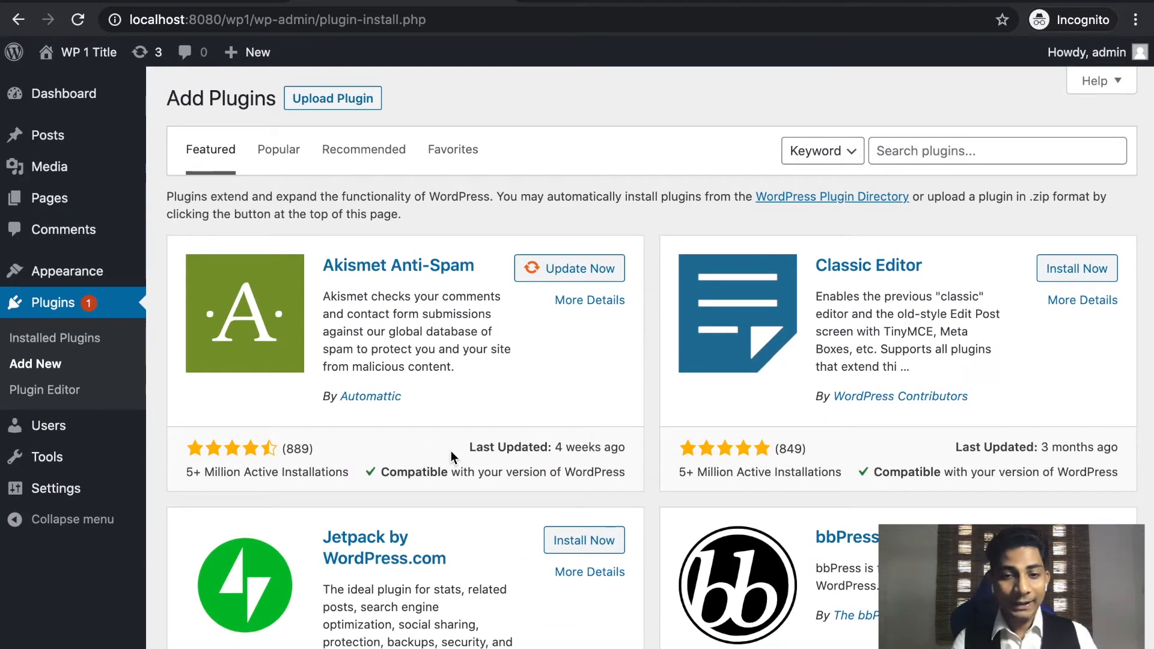
On wpml.org, open the account's Downloads page listing the WPML components.
left_click(216, 1)
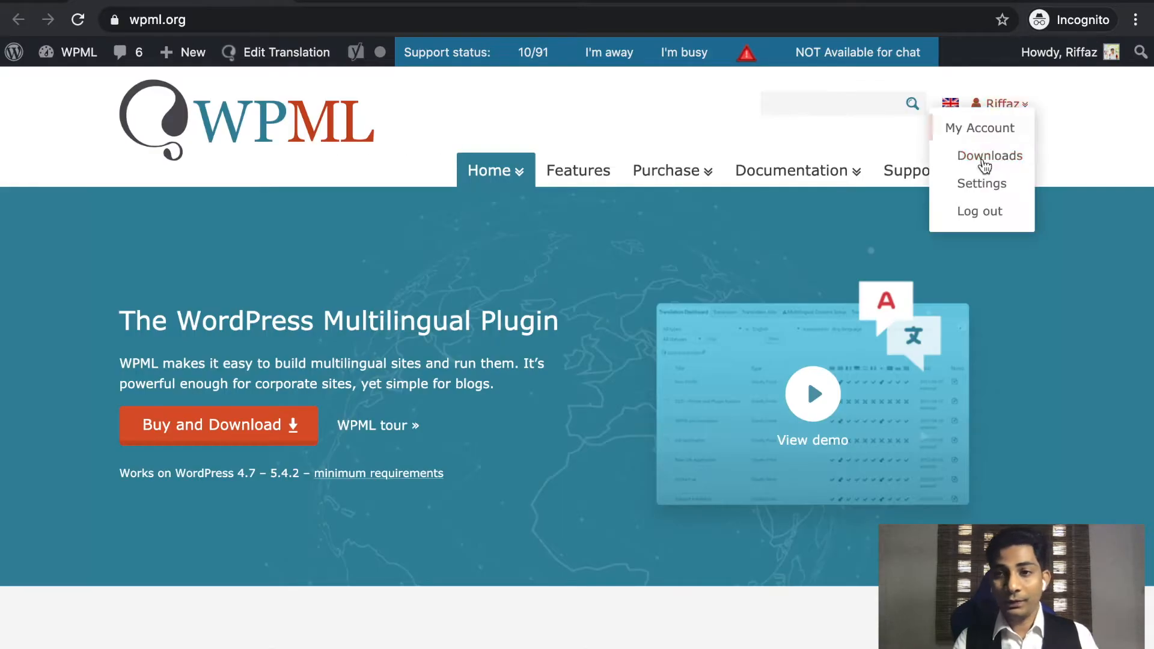
mouse_move(1009, 109)
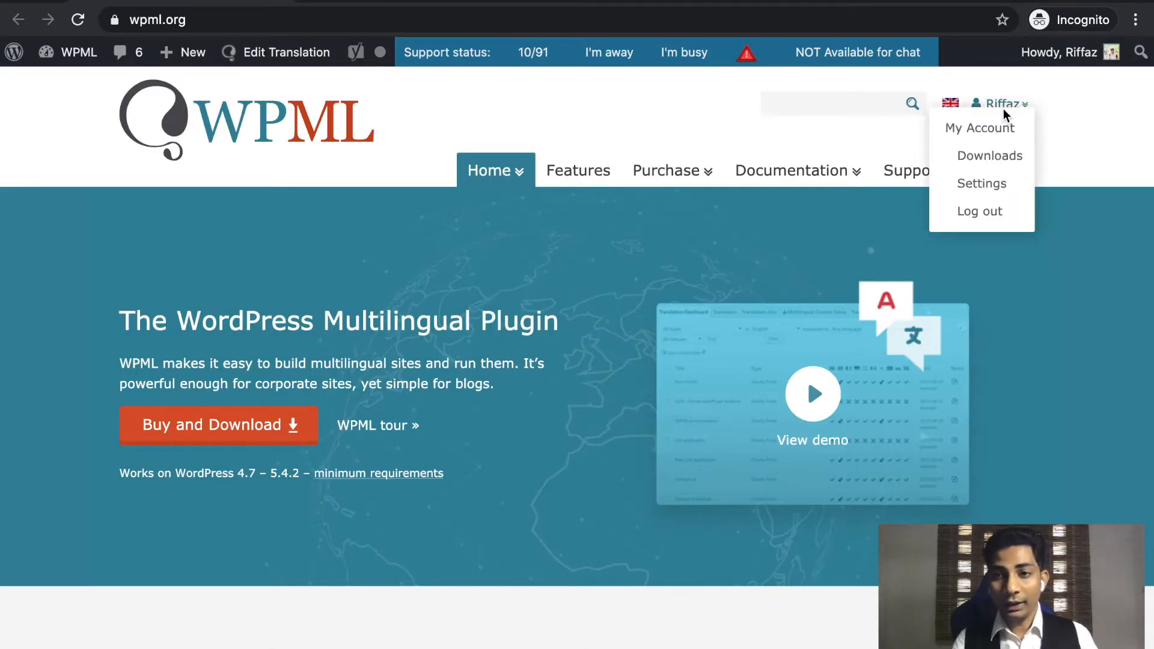
left_click(990, 157)
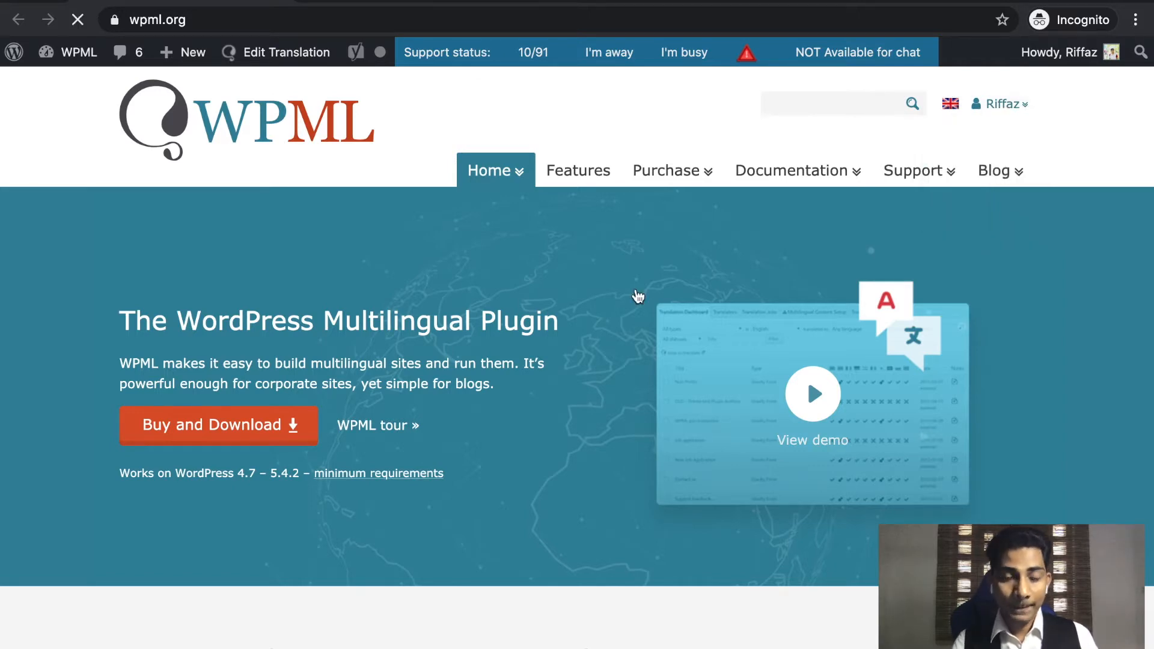
scroll(636, 291, "down", 3)
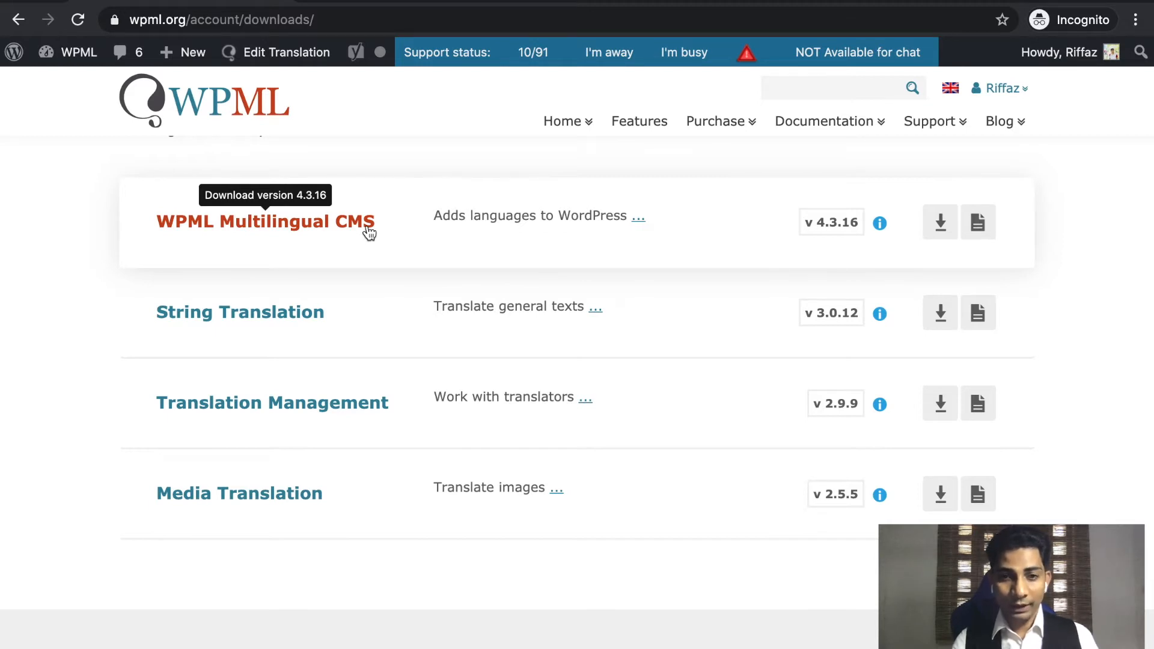
Download WPML Multilingual CMS 4.3.16 from wpml.org, then go back to the WordPress Add Plugins tab.
scroll(286, 327, "down", 1)
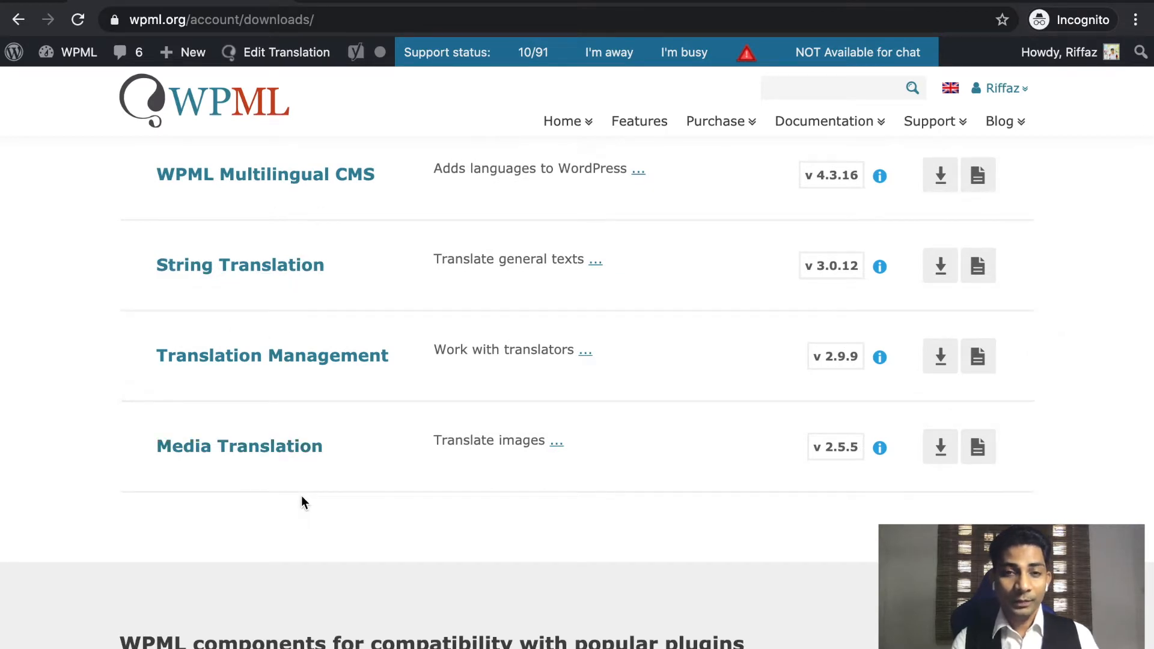
scroll(302, 502, "up", 1)
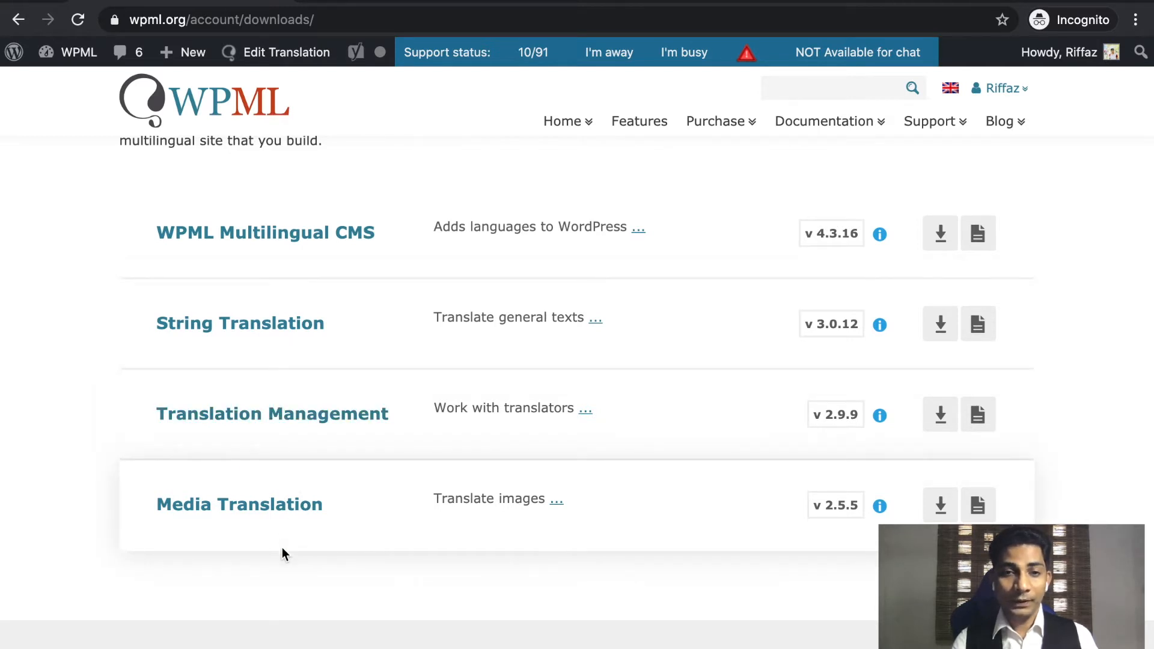
scroll(282, 548, "down", 1)
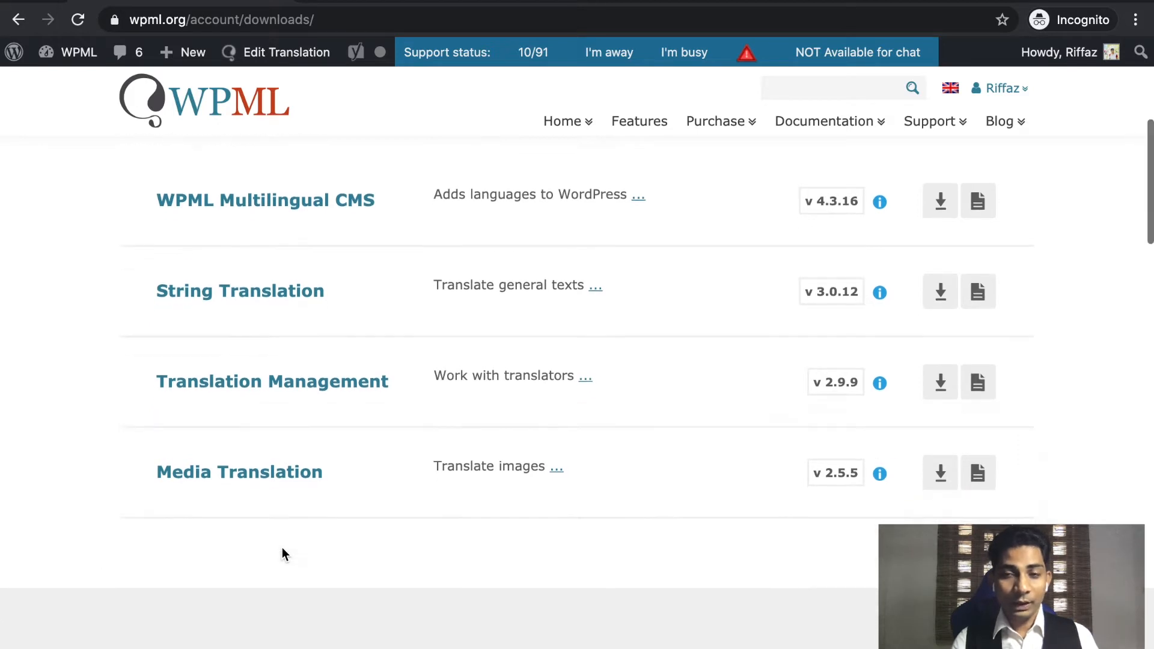
scroll(283, 548, "down", 1)
scroll(283, 553, "down", 2)
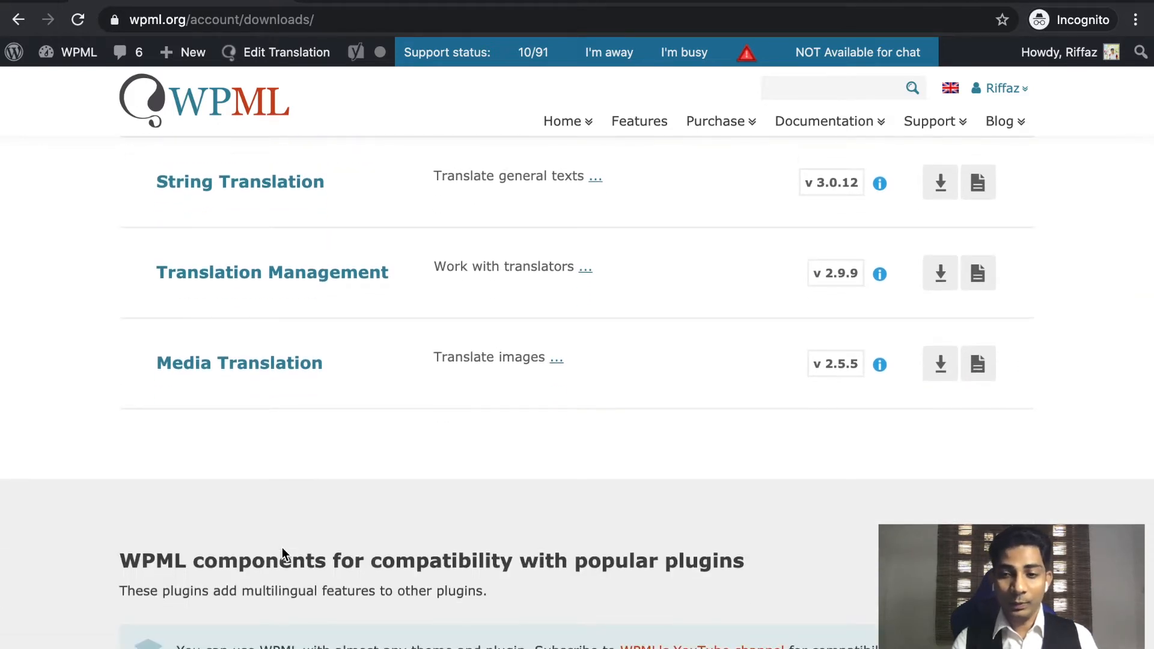
scroll(282, 553, "down", 2)
scroll(283, 553, "down", 4)
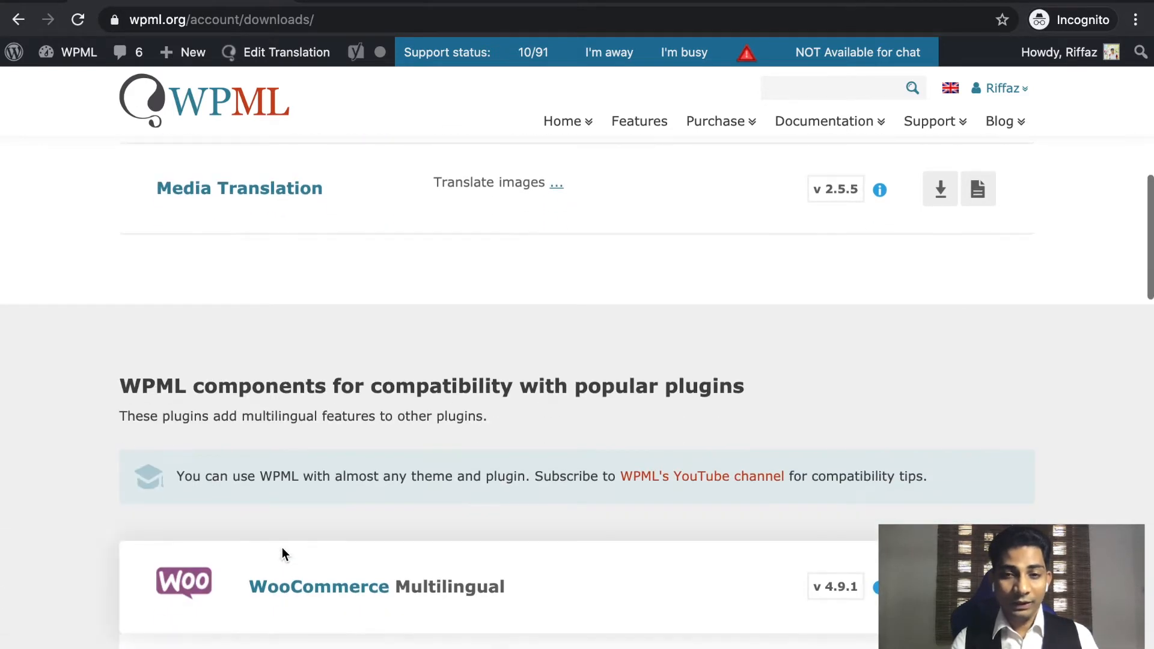
scroll(283, 553, "down", 3)
scroll(283, 553, "up", 1)
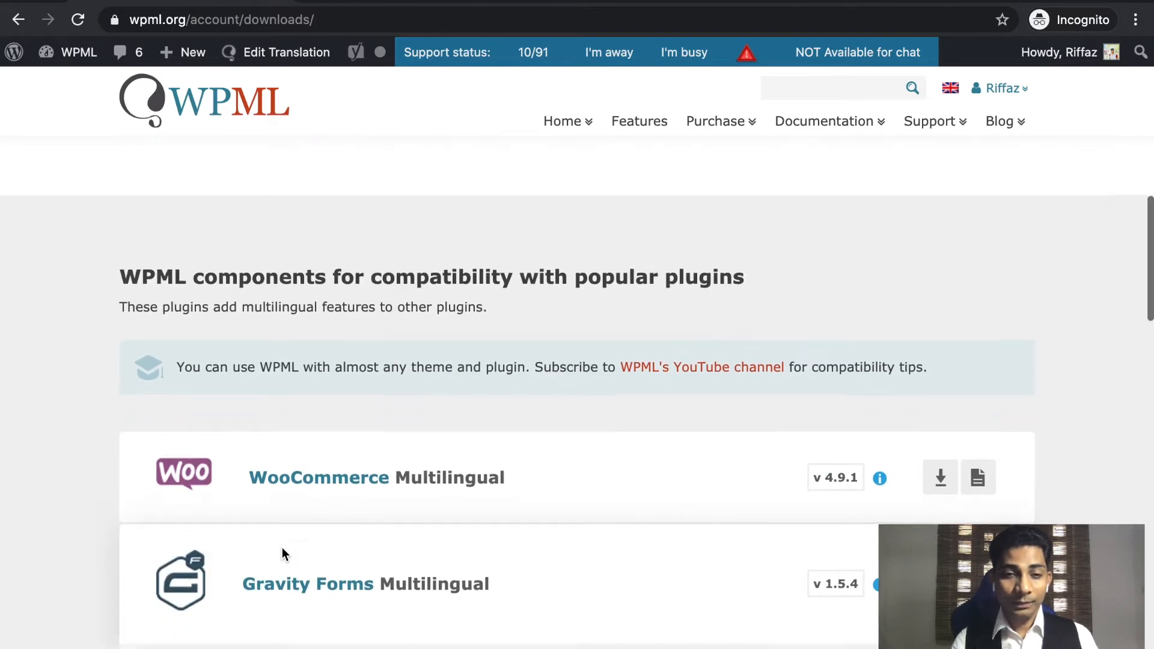
scroll(282, 553, "down", 1)
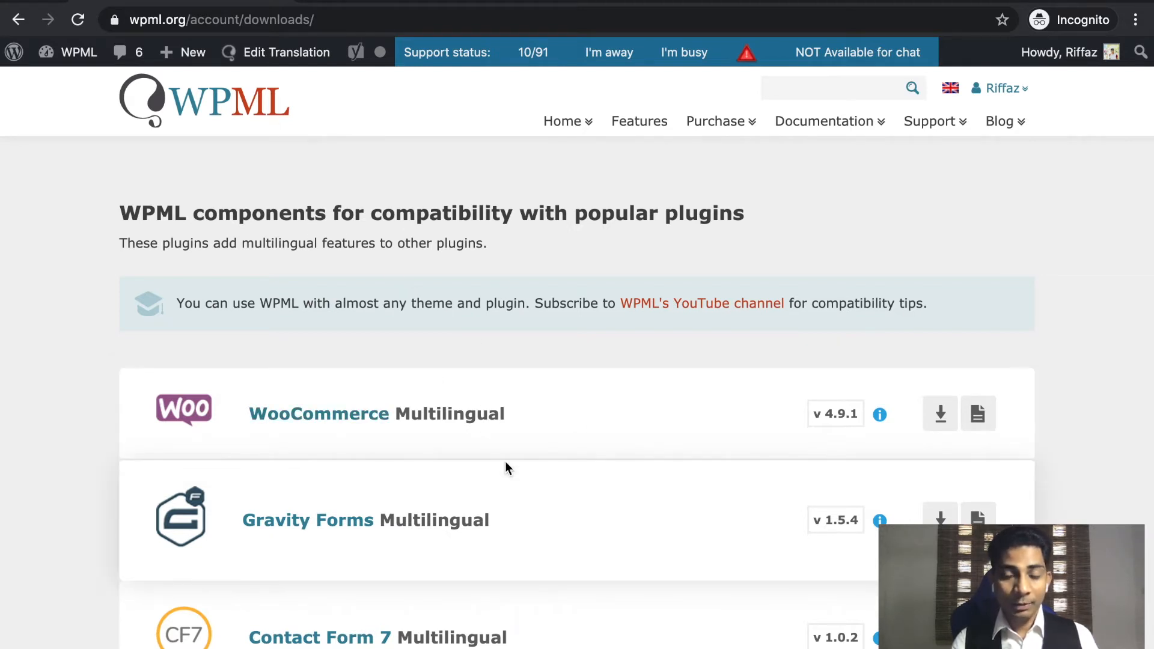
scroll(506, 464, "down", 1)
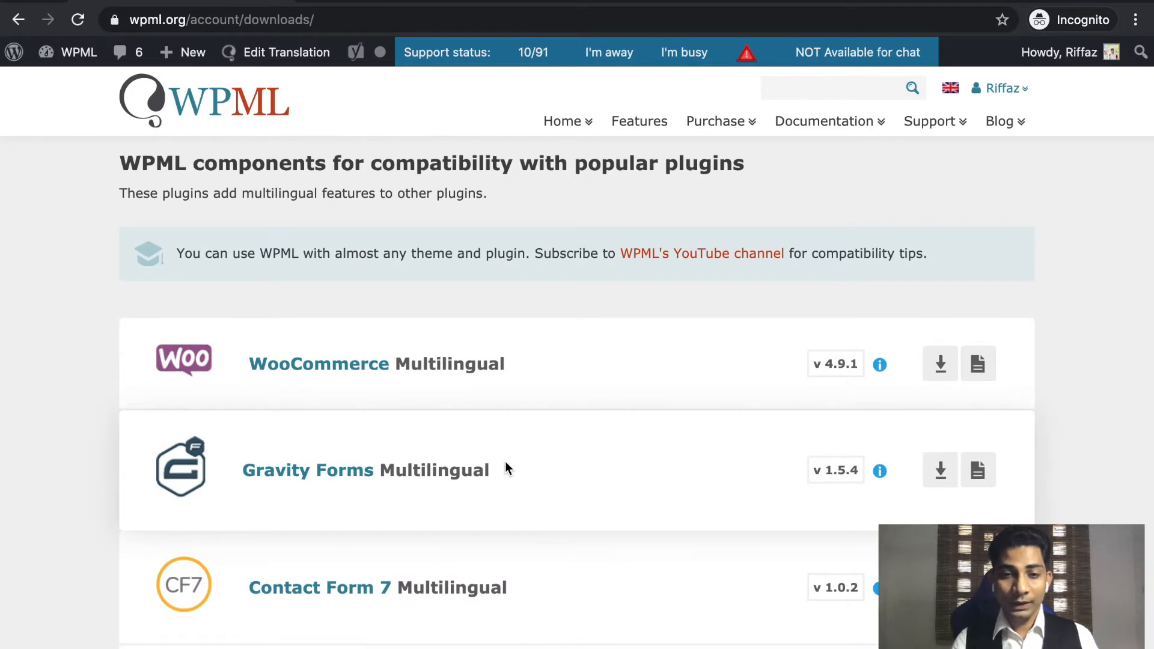
scroll(505, 469, "down", 2)
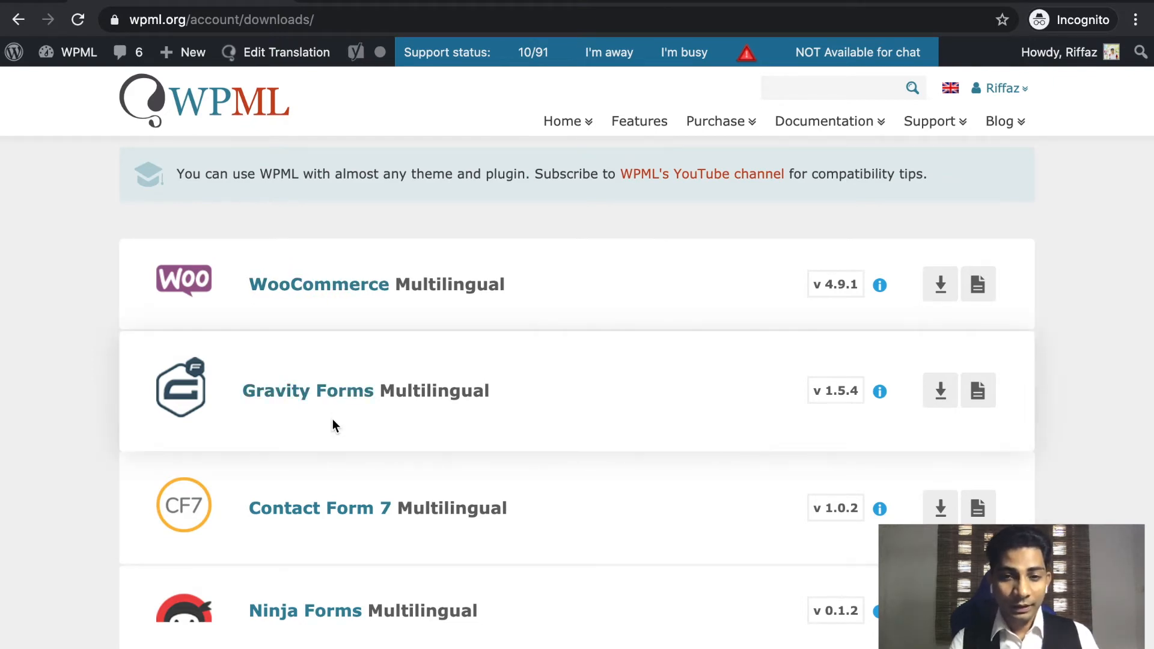
scroll(330, 425, "down", 1)
scroll(402, 488, "down", 3)
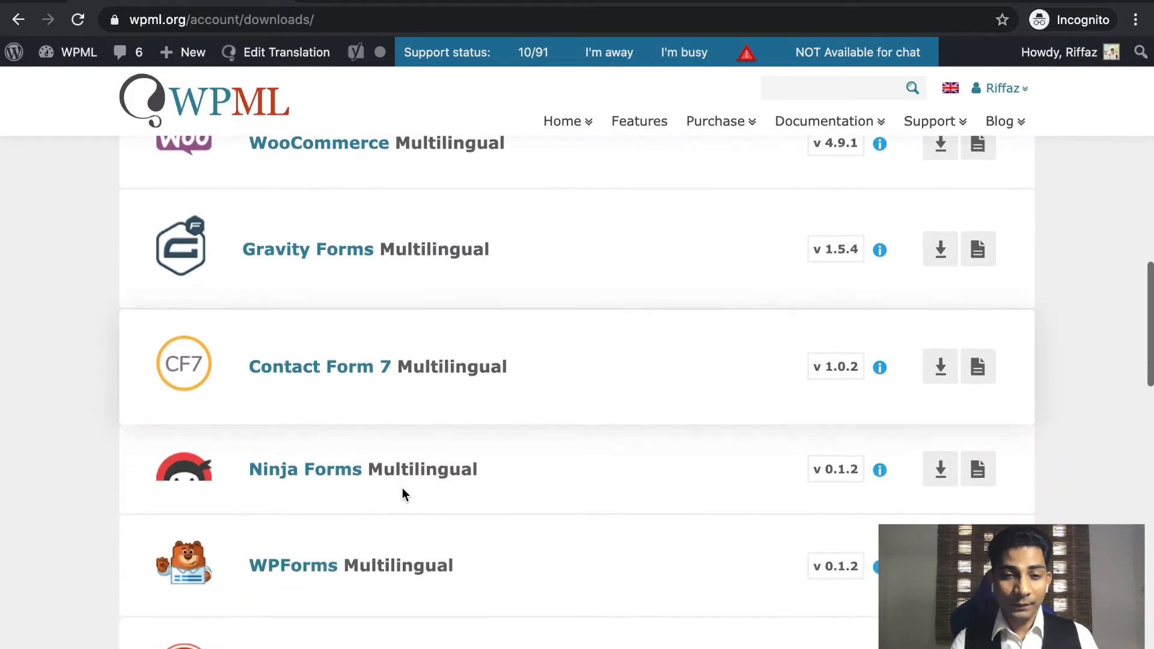
scroll(402, 488, "down", 4)
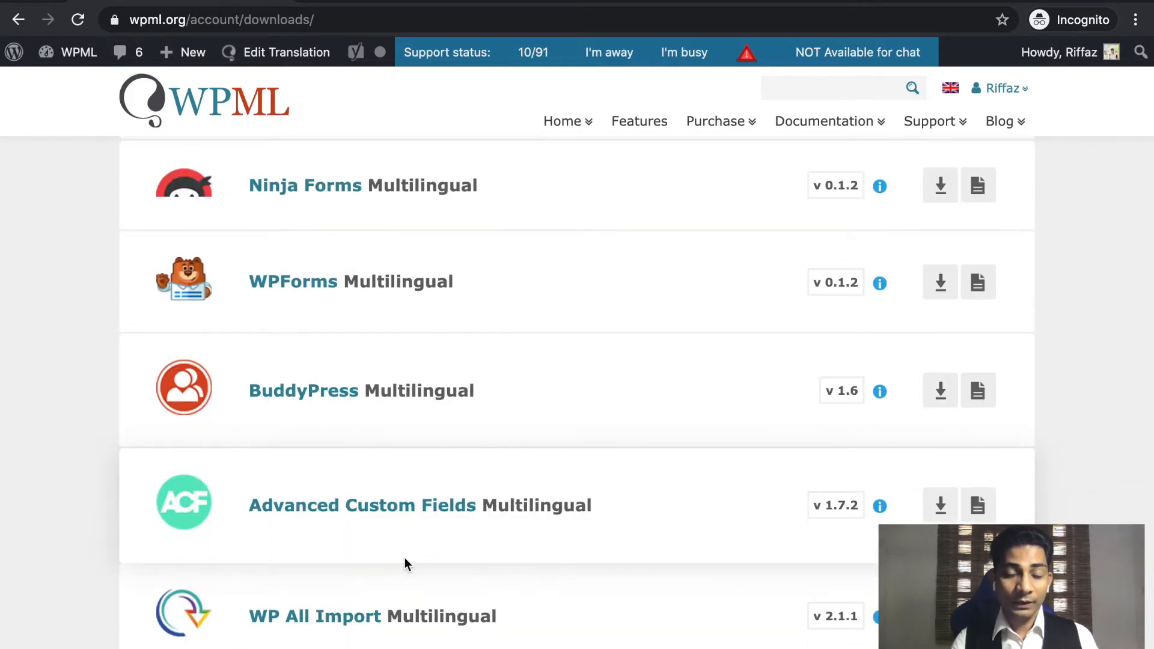
scroll(406, 560, "down", 3)
scroll(405, 559, "down", 2)
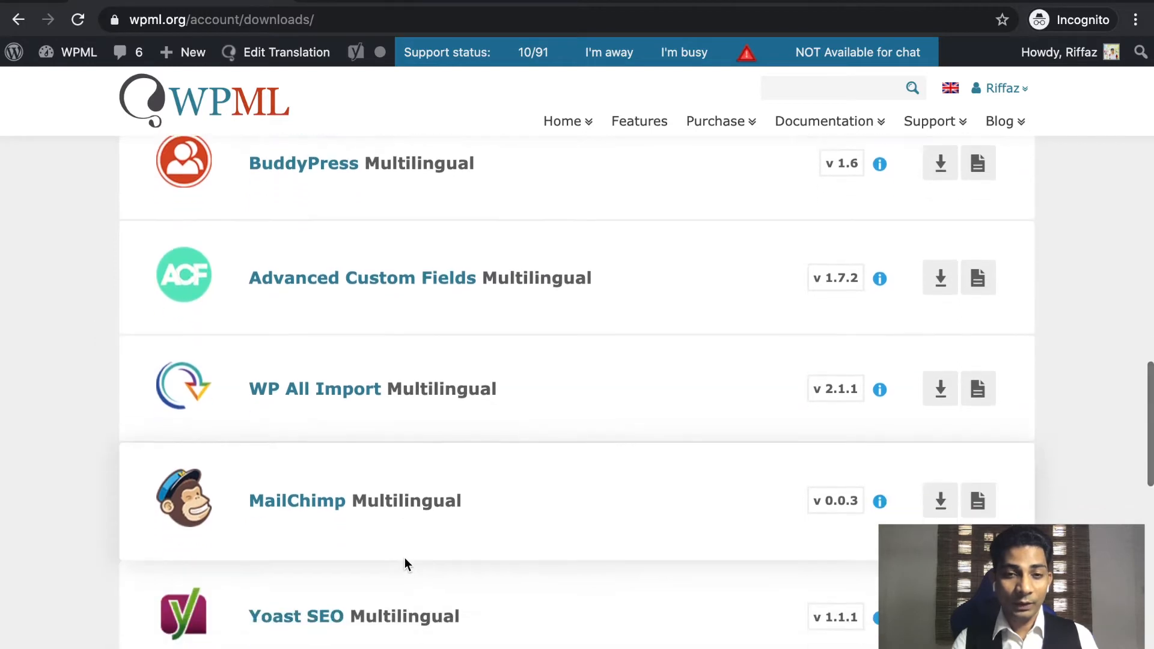
scroll(406, 559, "down", 2)
scroll(406, 560, "down", 5)
scroll(406, 559, "up", 10)
scroll(406, 565, "up", 10)
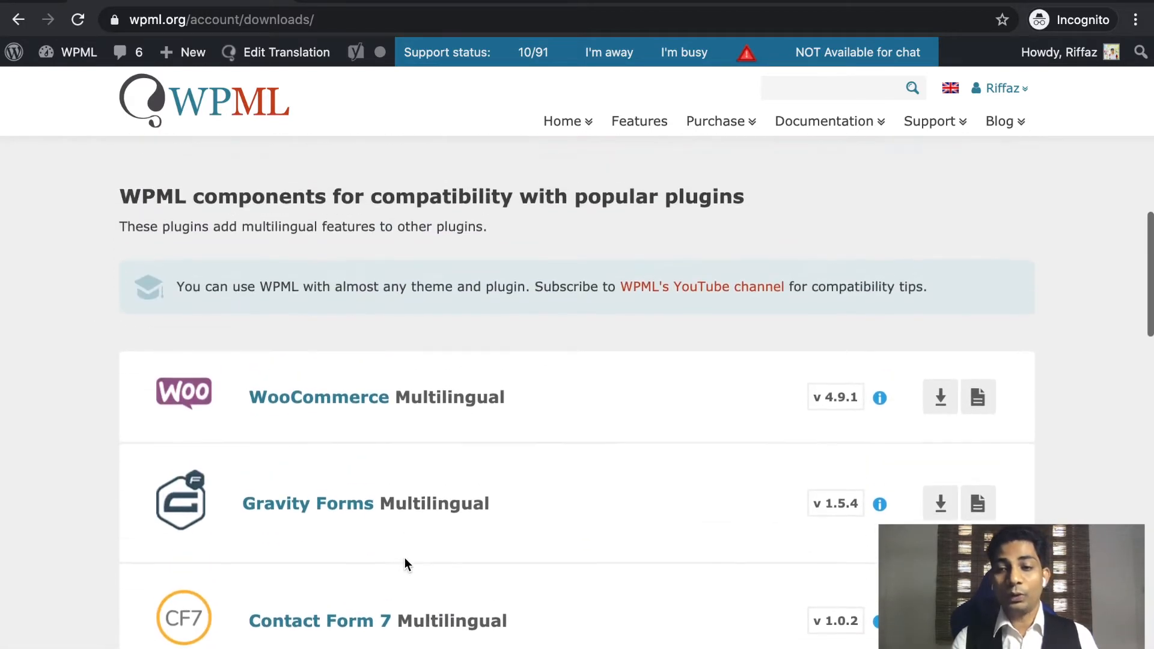
scroll(405, 564, "up", 7)
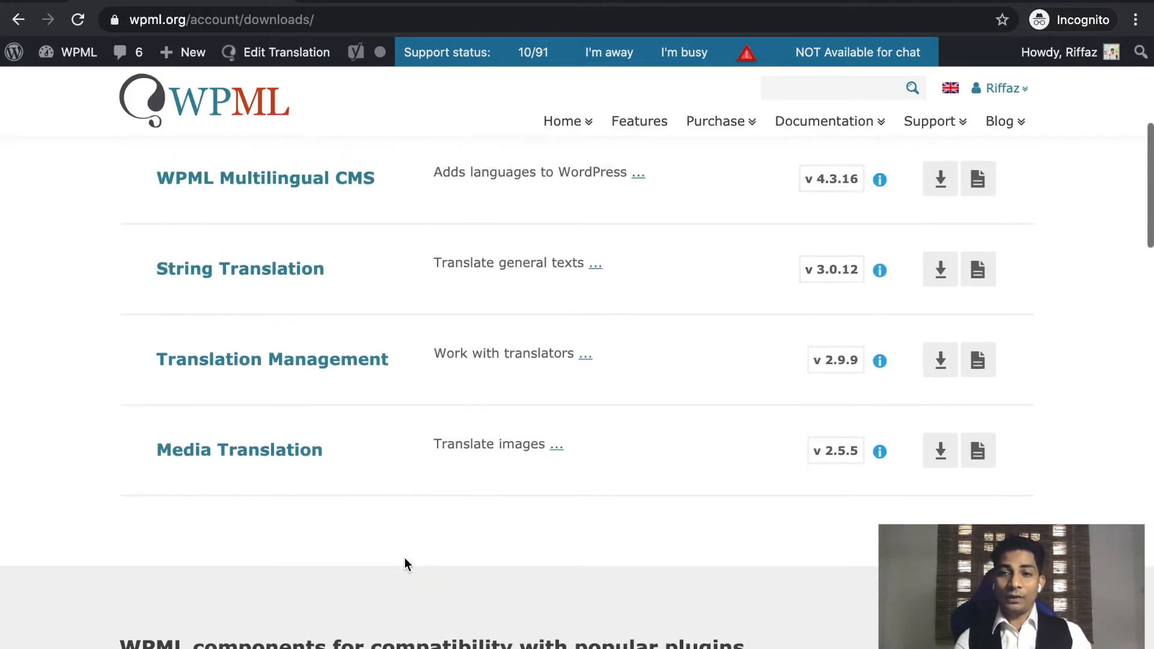
scroll(405, 564, "up", 1)
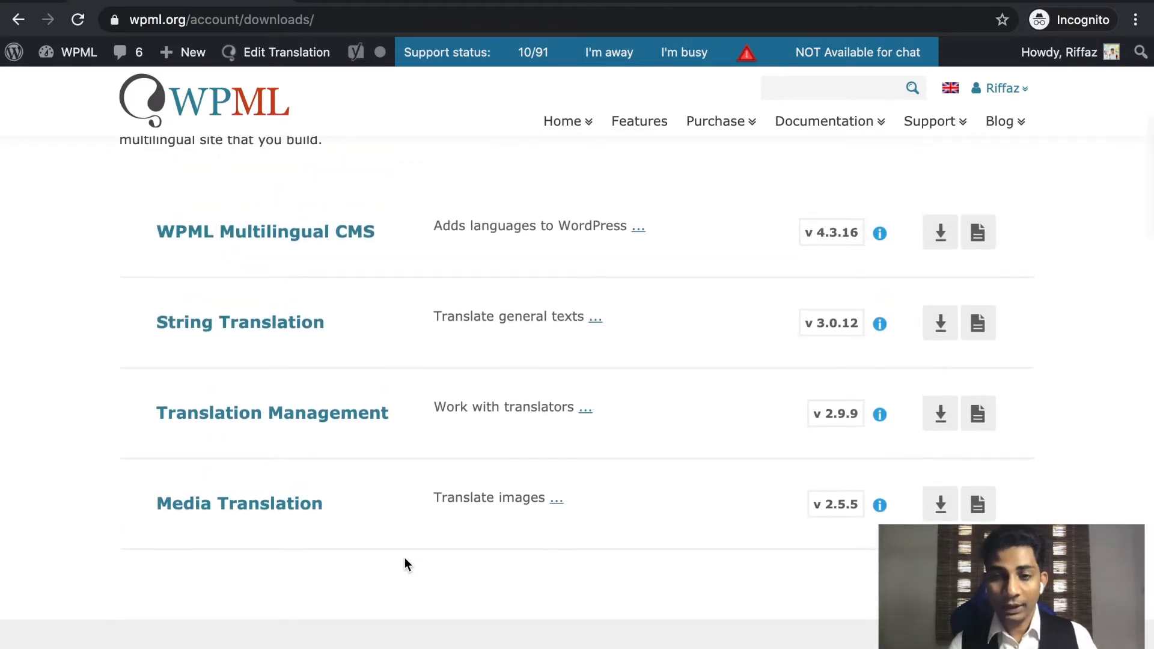
left_click(938, 241)
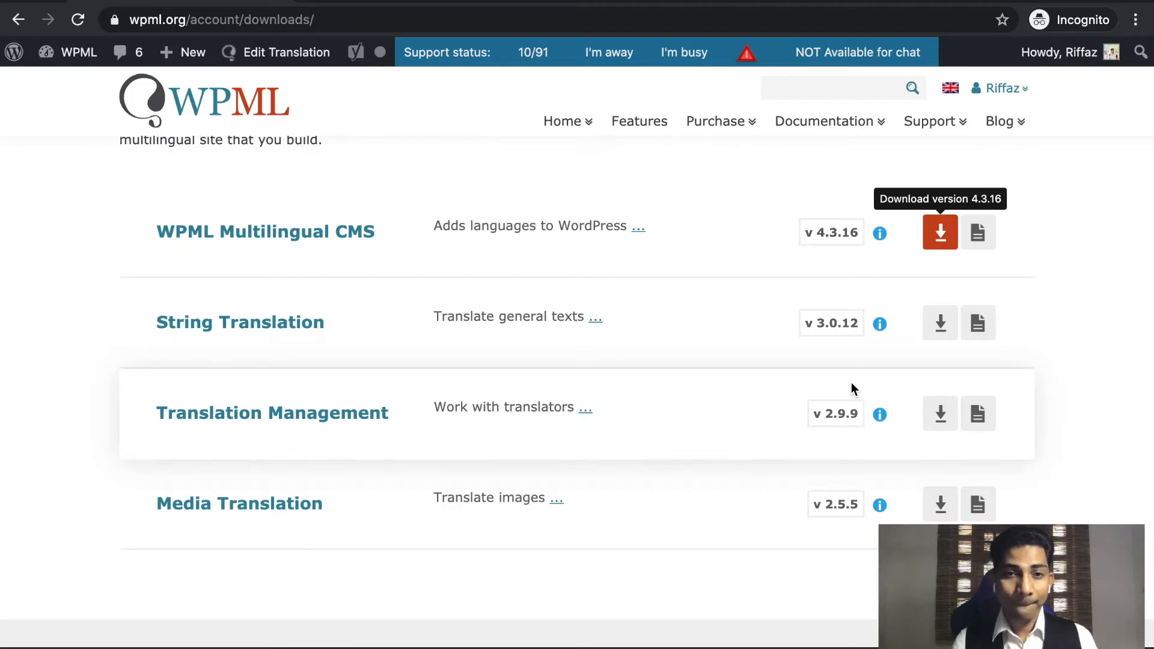
left_click(397, 2)
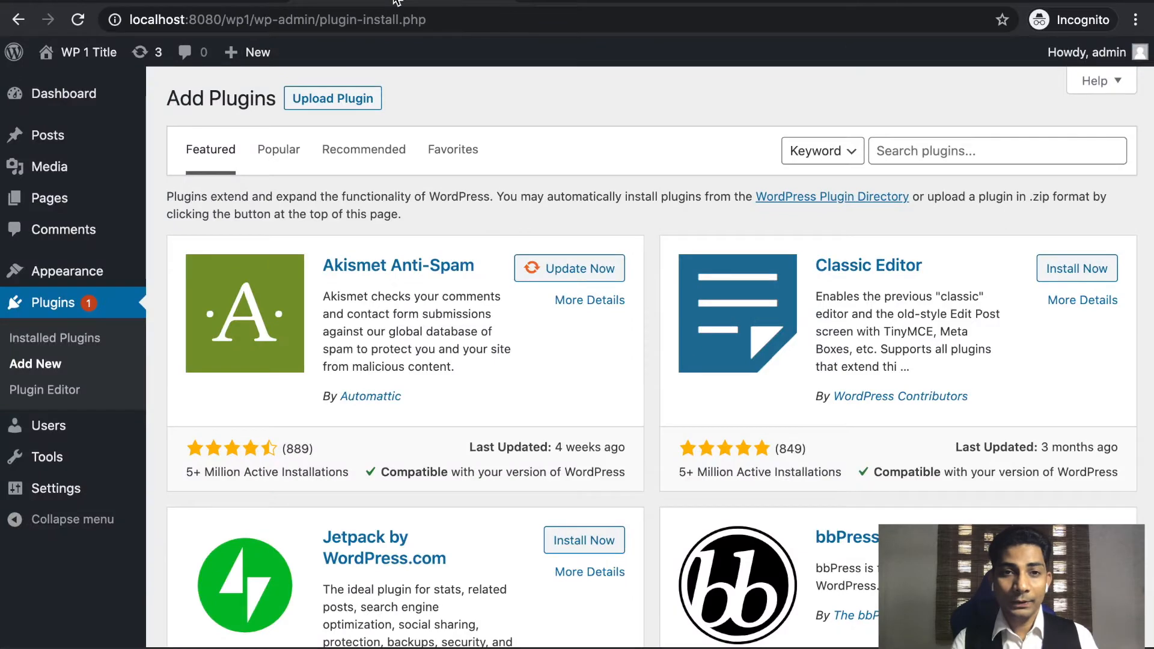
Upload sitepress-multilingual-cms.4.3.16.zip as a plugin, install it, and activate it.
left_click(316, 108)
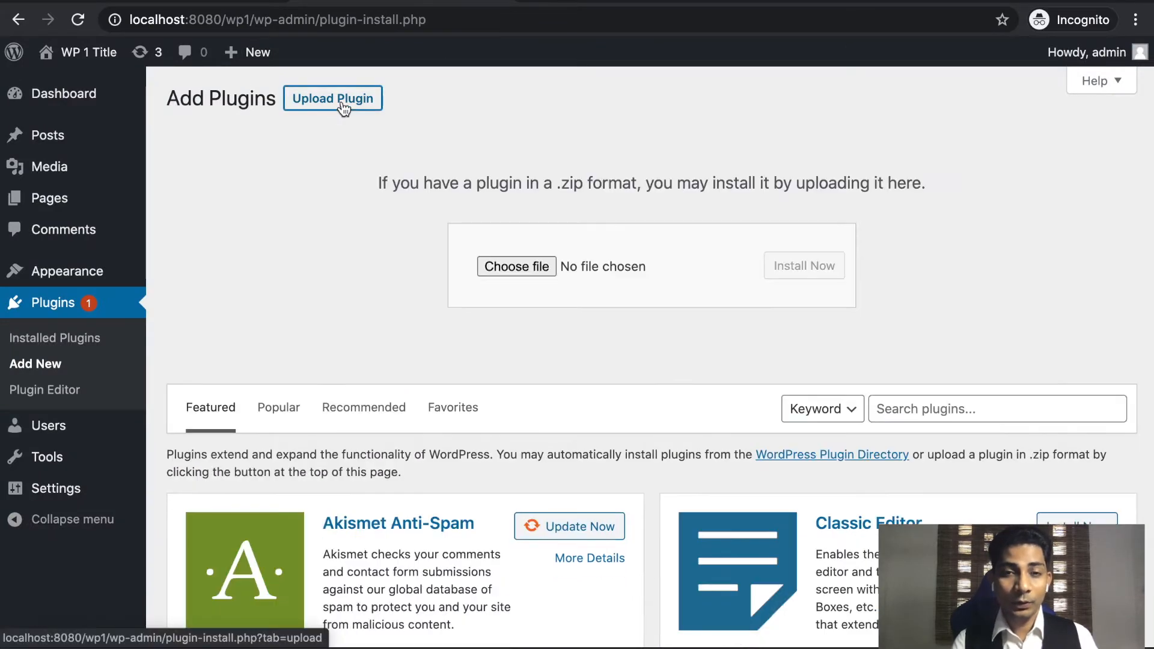
left_click(528, 267)
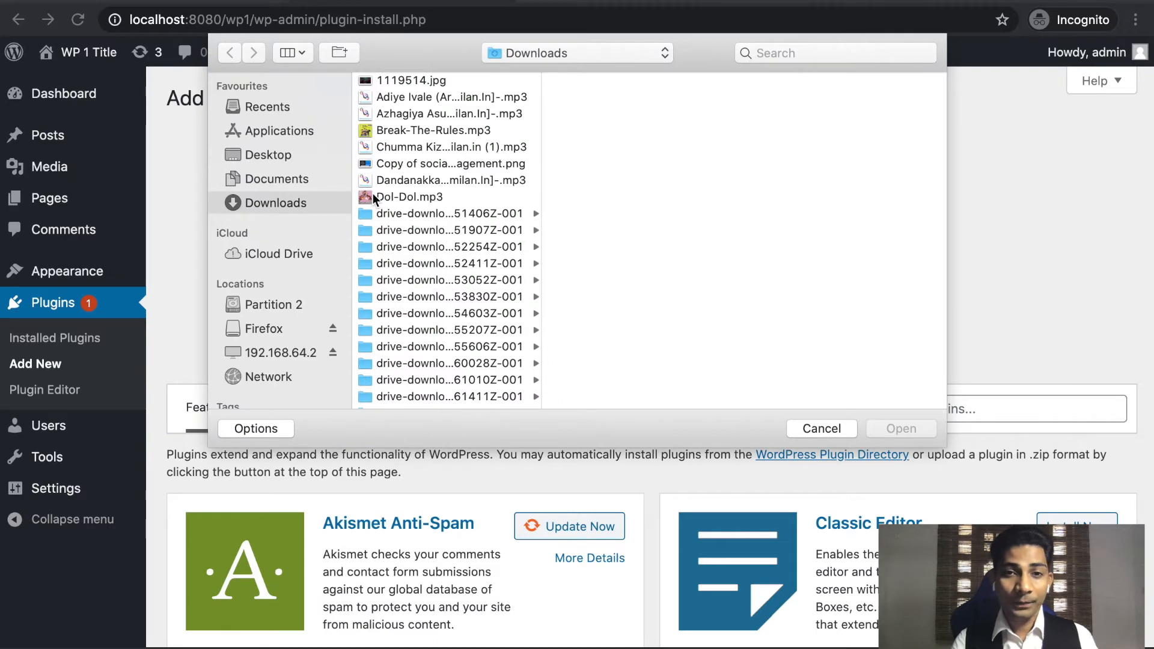
scroll(483, 368, "down", 10)
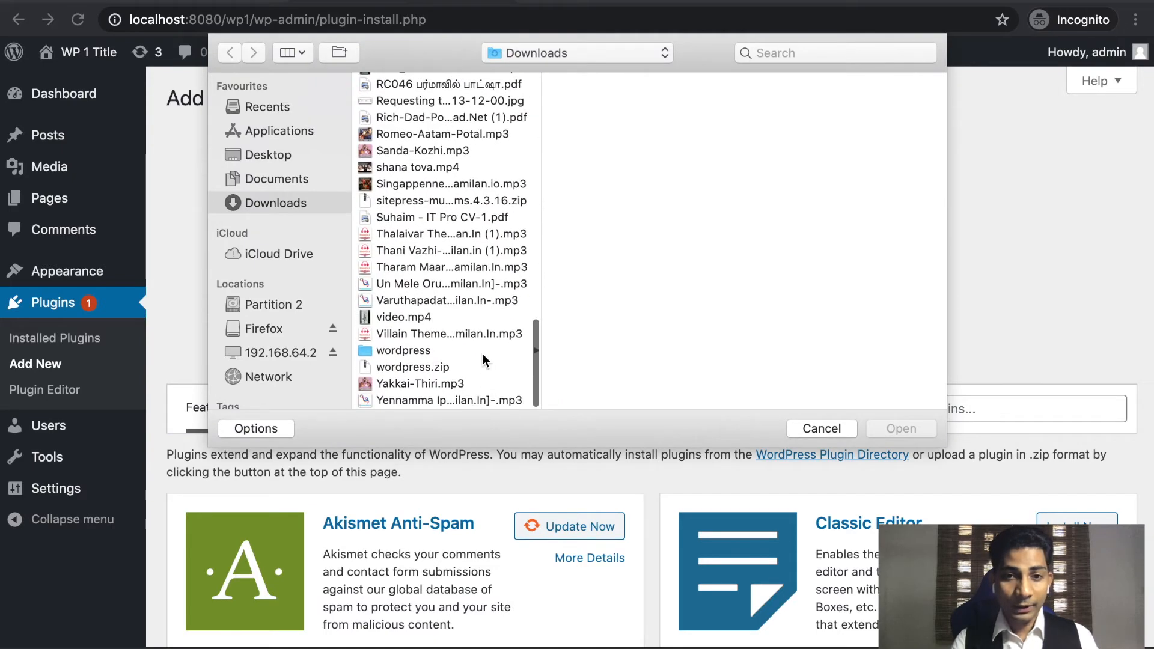
double_click(424, 202)
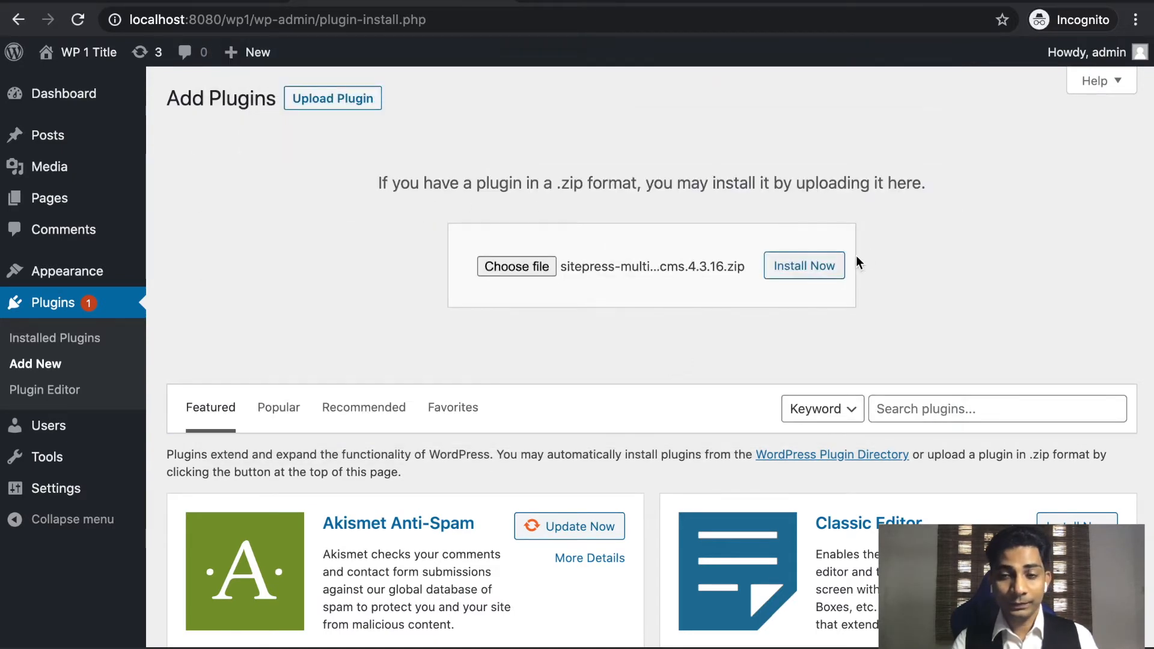
left_click(814, 268)
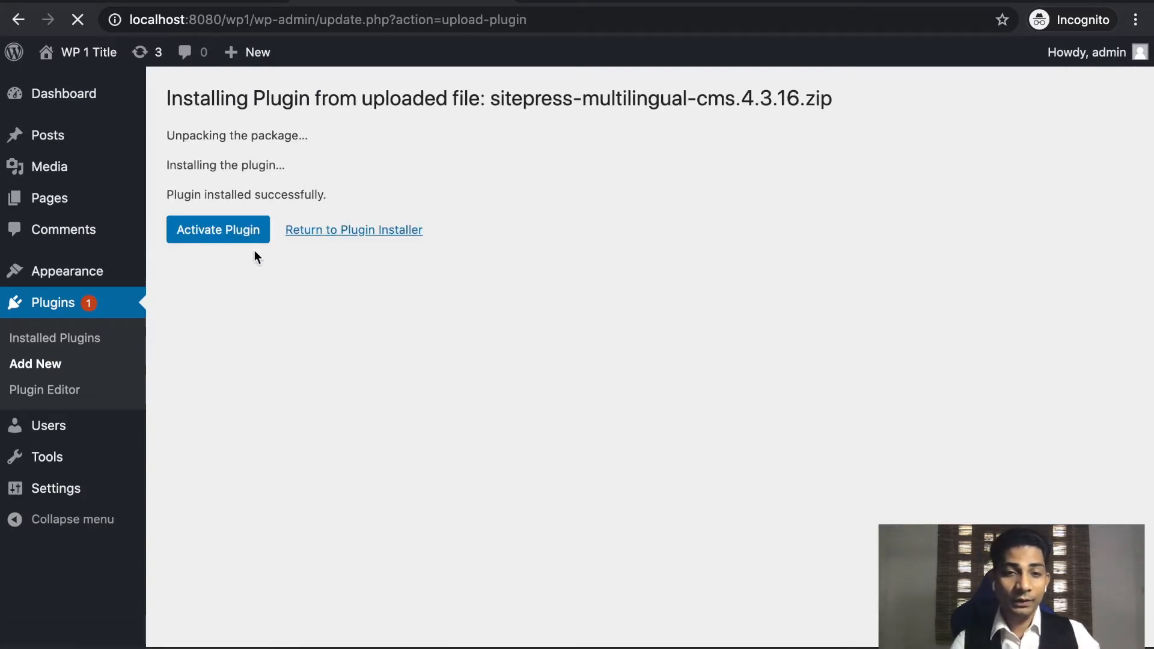
left_click(220, 233)
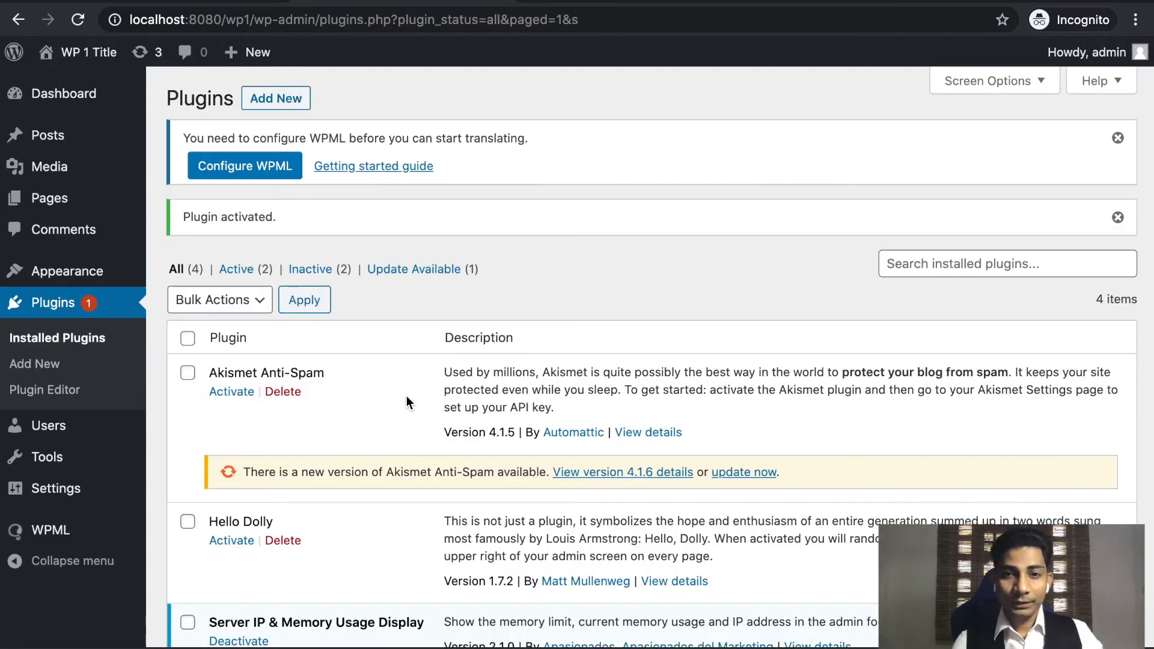
Open the WPML getting started guide in a new tab and skim it.
scroll(406, 475, "down", 5)
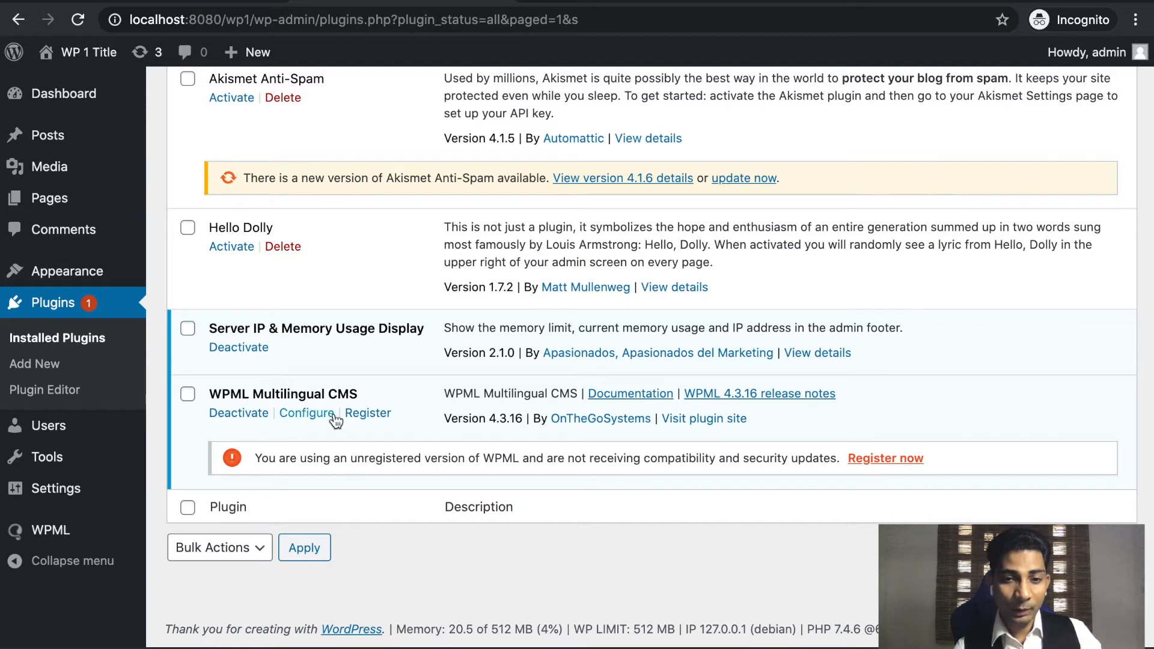
scroll(380, 388, "up", 5)
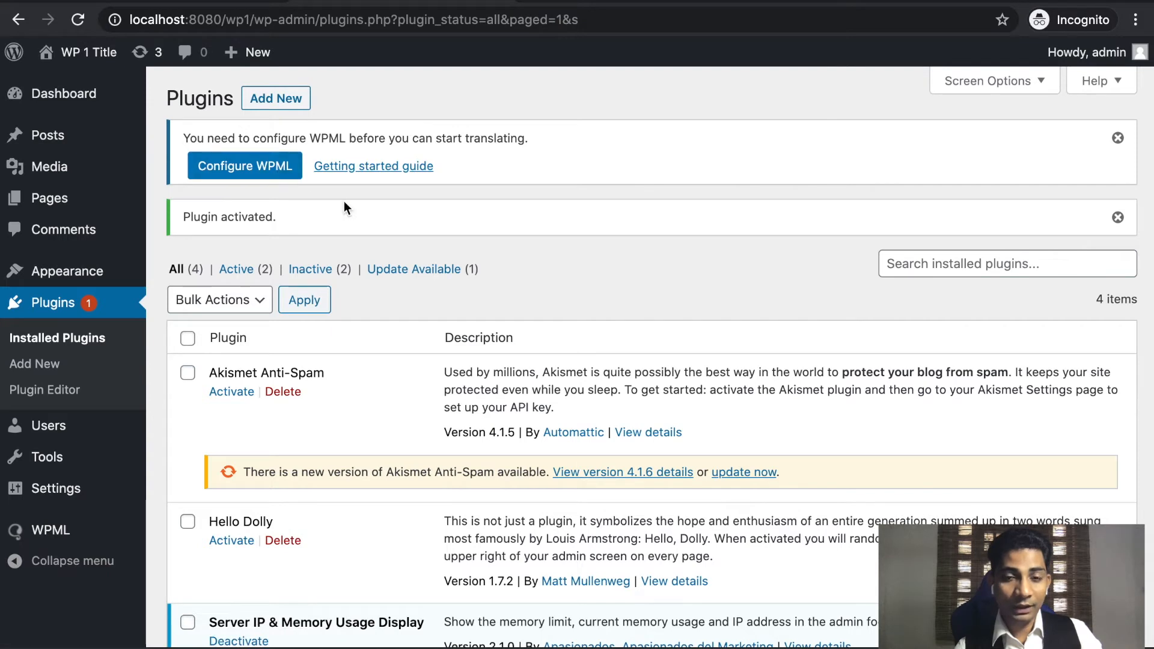
right_click(388, 173)
left_click(433, 172)
left_click(845, 1)
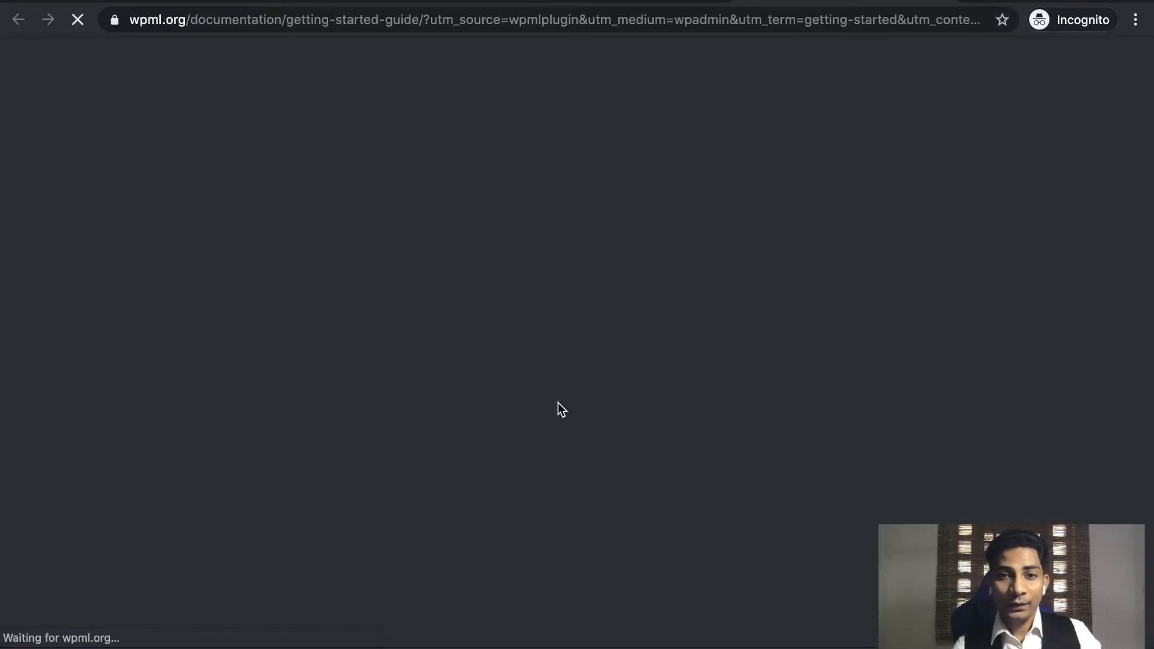
scroll(558, 403, "down", 20)
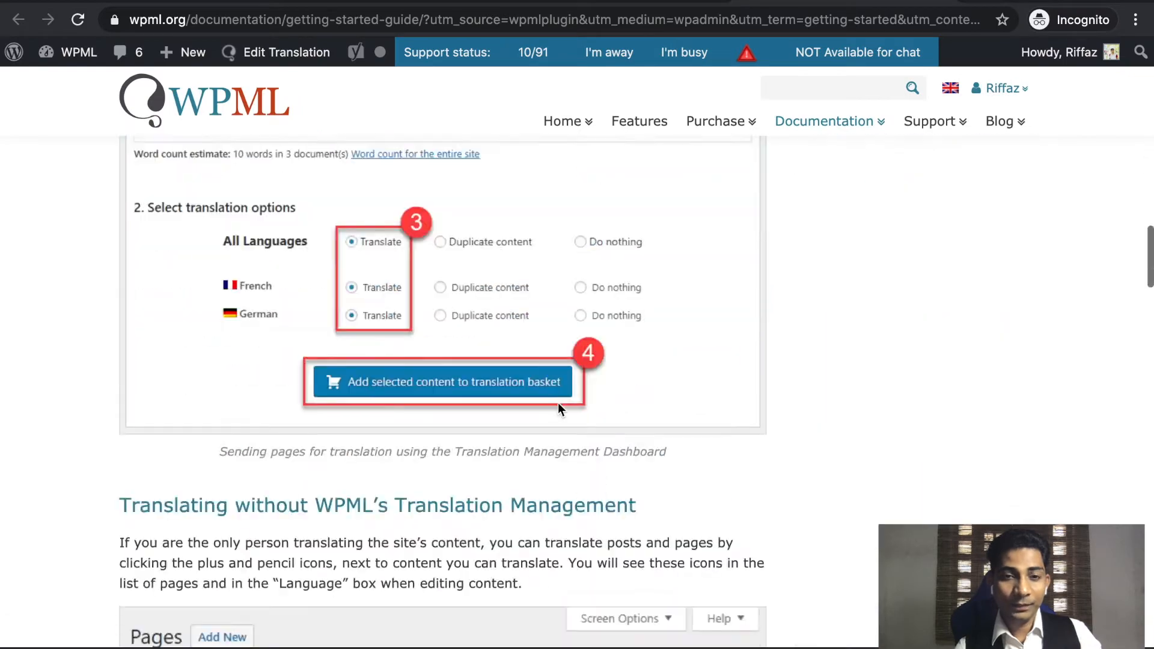
scroll(558, 403, "up", 20)
Launch Configure WPML and keep English as the content language.
left_click(416, 0)
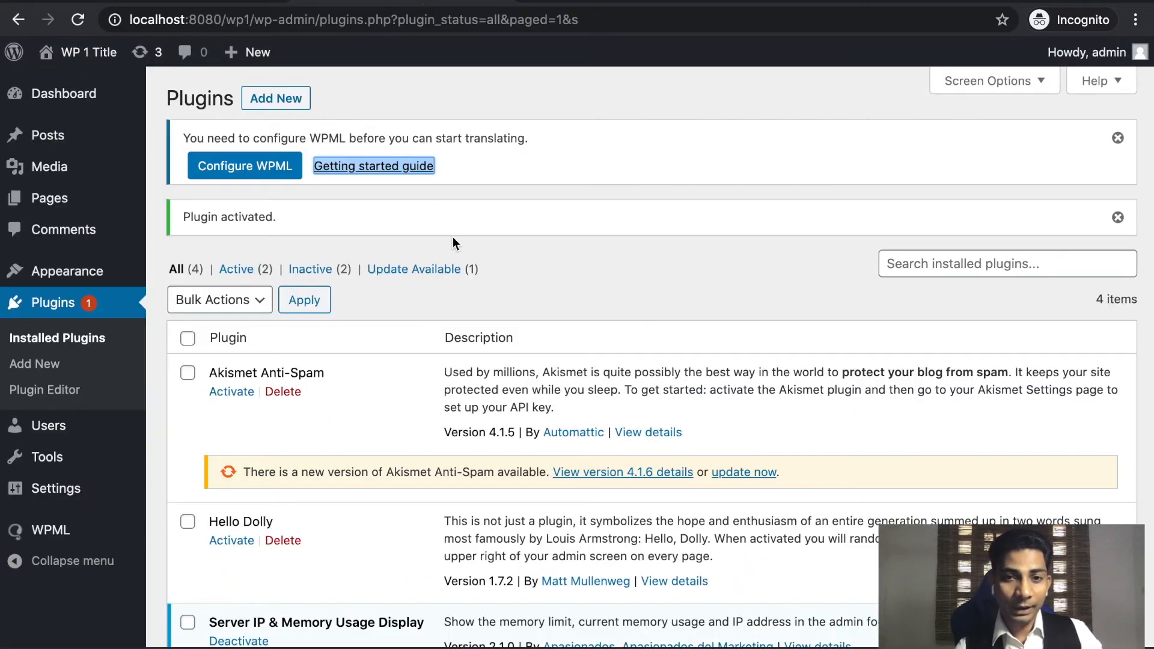
left_click(509, 235)
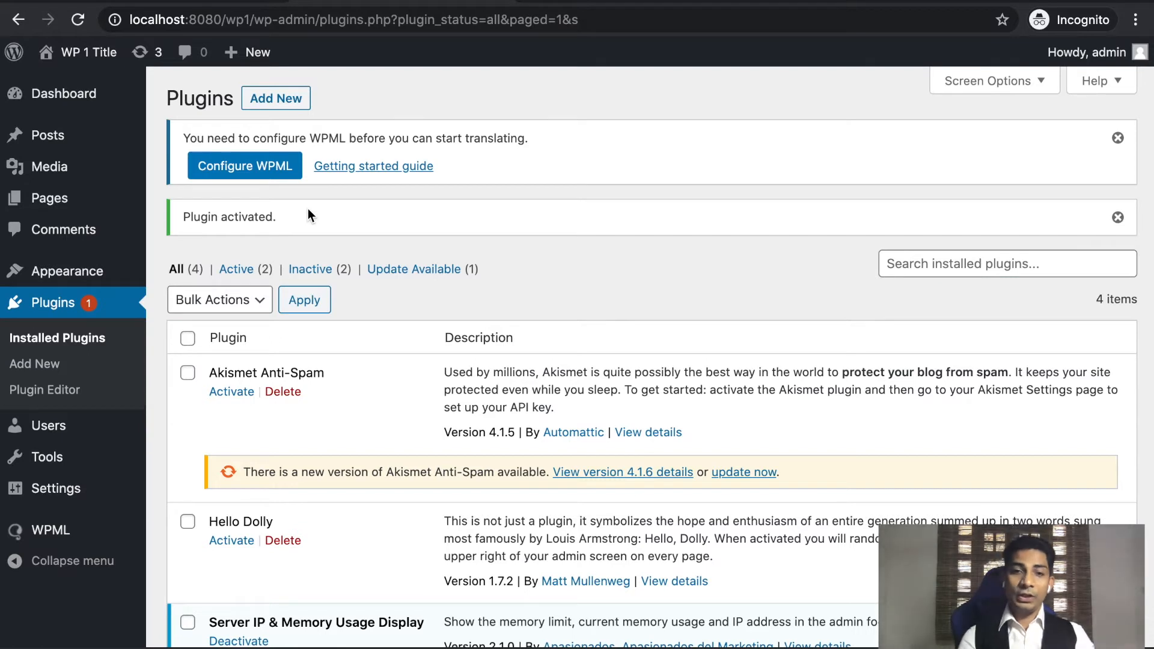
left_click(271, 174)
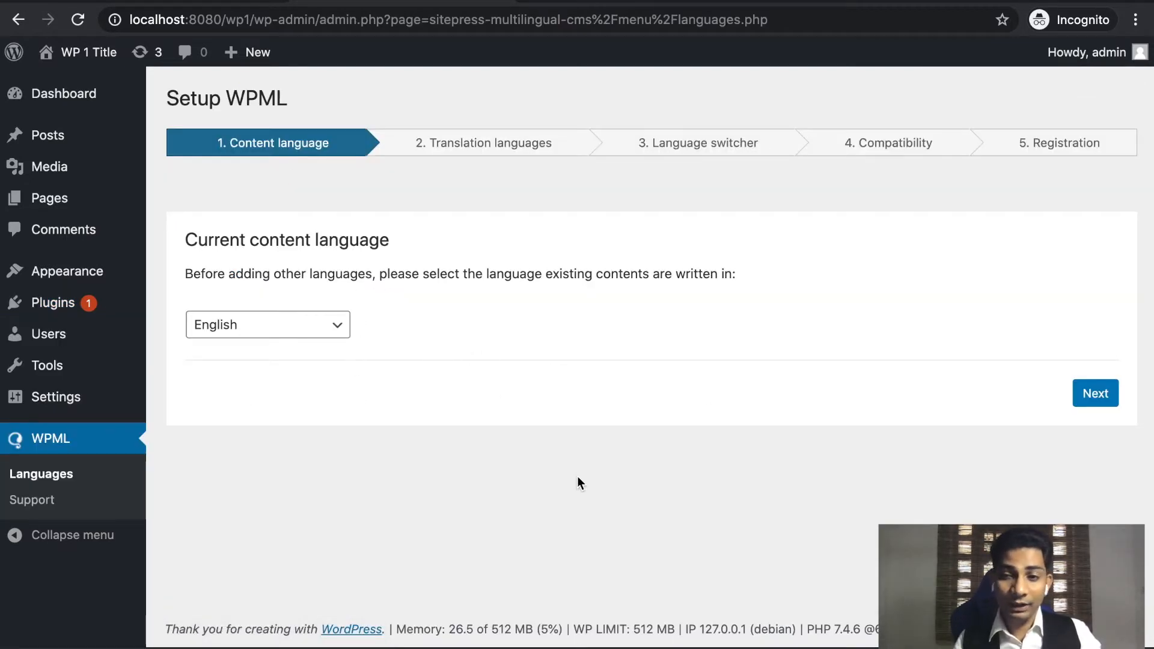
left_click(1096, 393)
Tick French as a translation language and continue the WPML wizard.
scroll(708, 442, "down", 1)
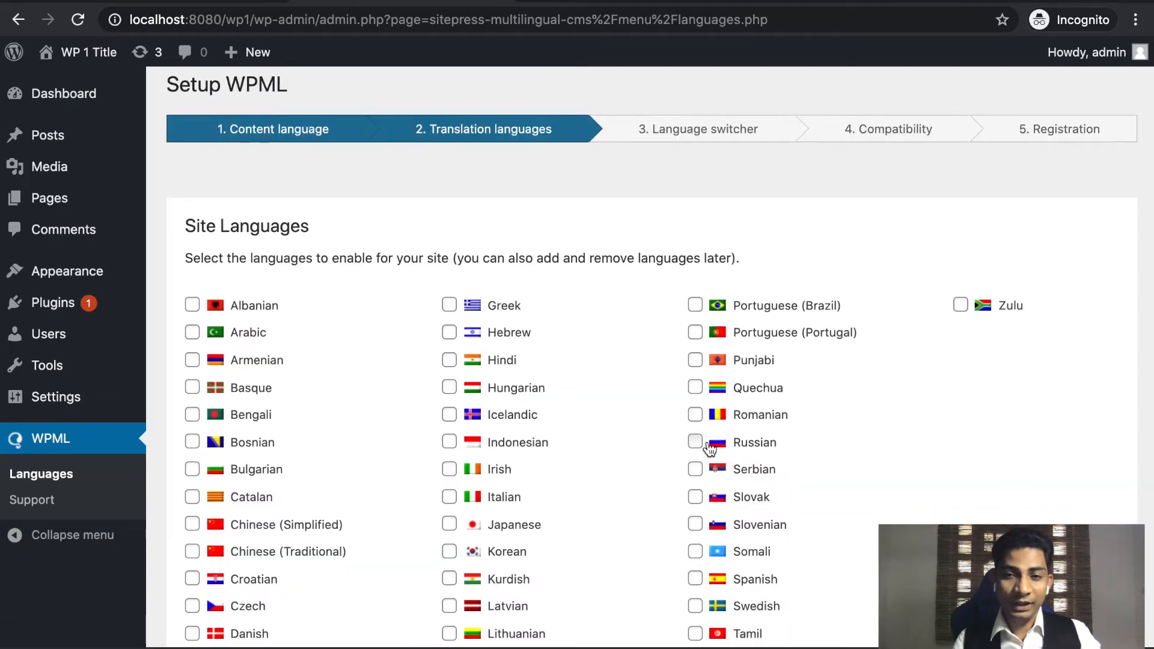
scroll(710, 448, "down", 5)
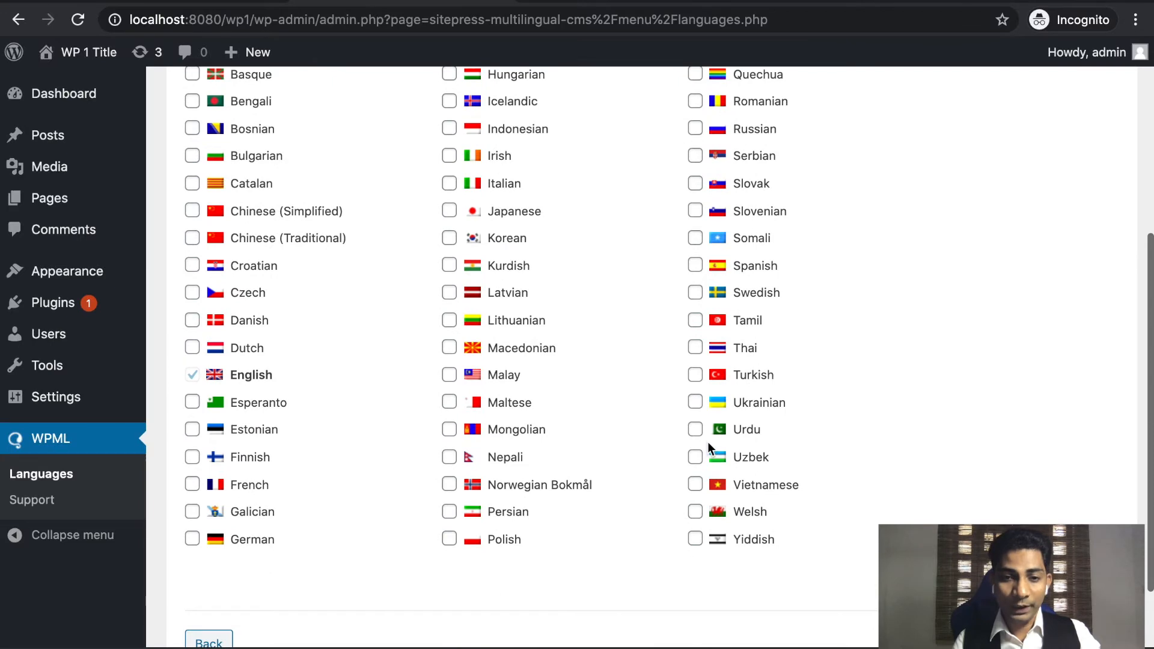
scroll(662, 618, "up", 6)
scroll(663, 618, "down", 6)
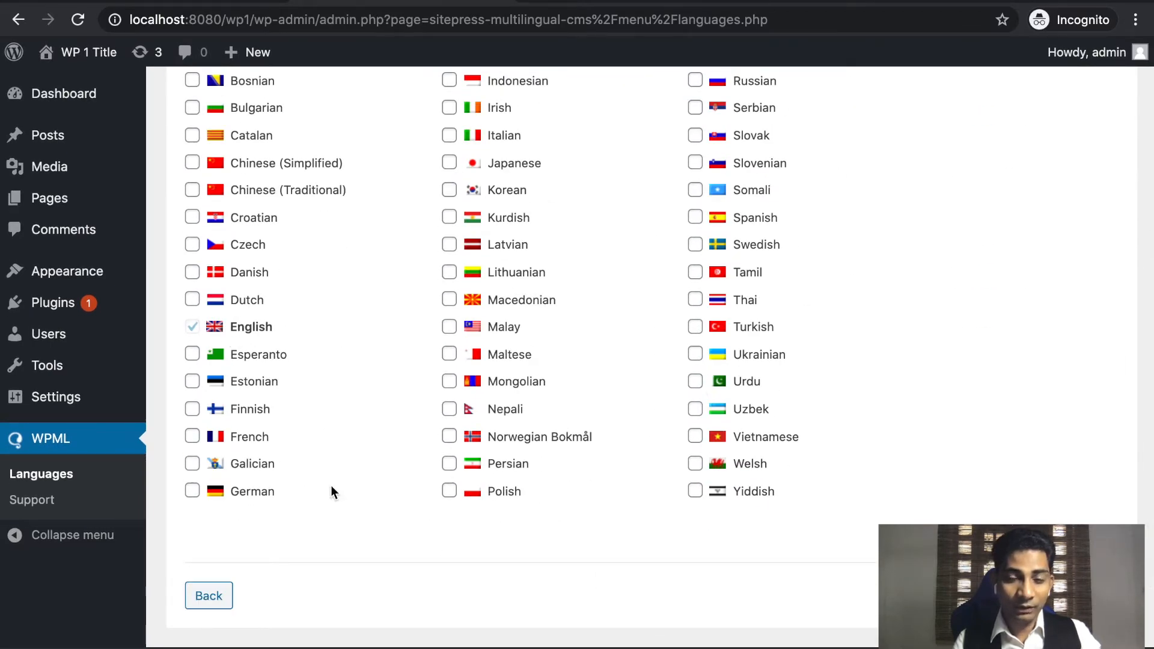
left_click(192, 439)
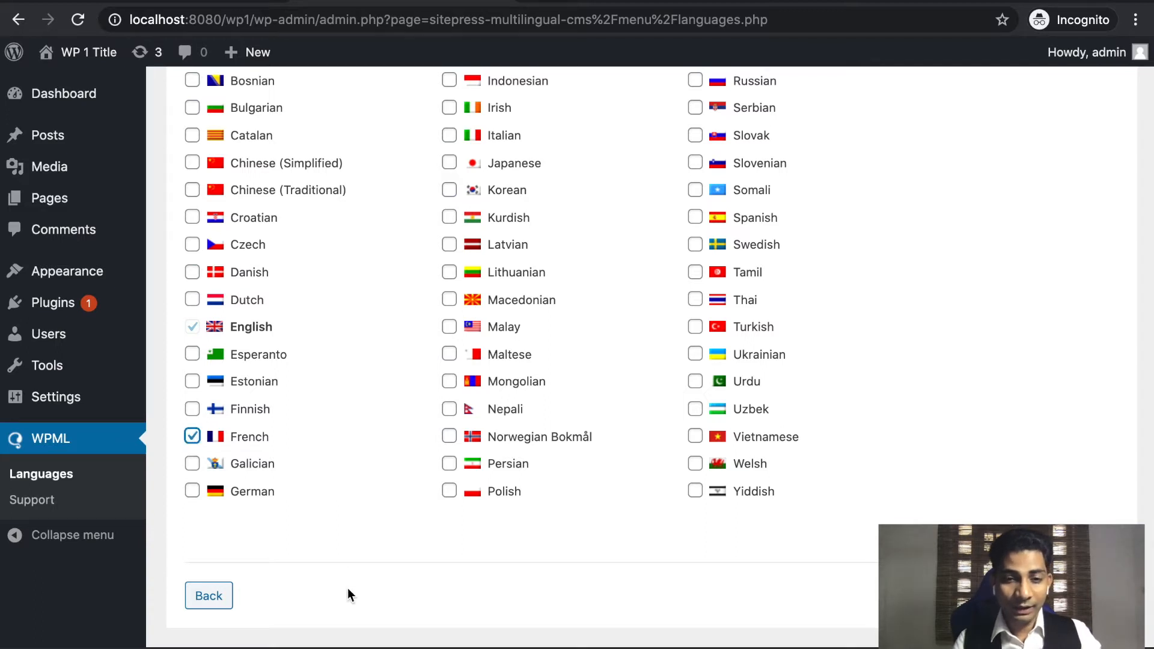
scroll(347, 588, "down", 2)
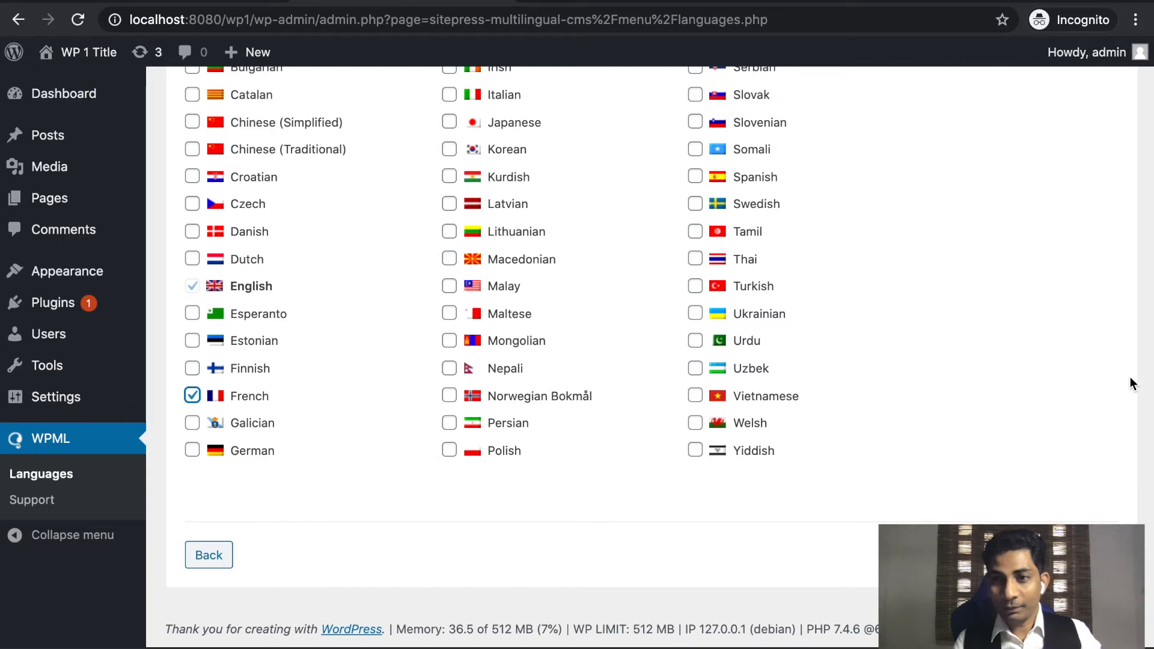
left_click_drag(1152, 303, 840, 319)
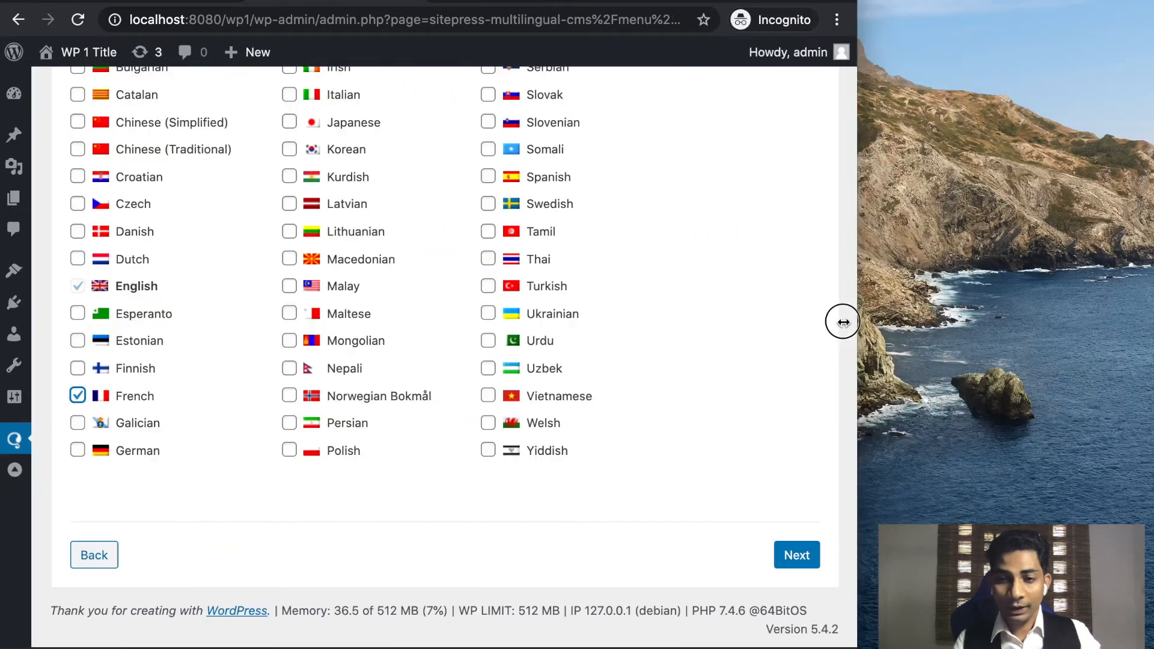
left_click(782, 554)
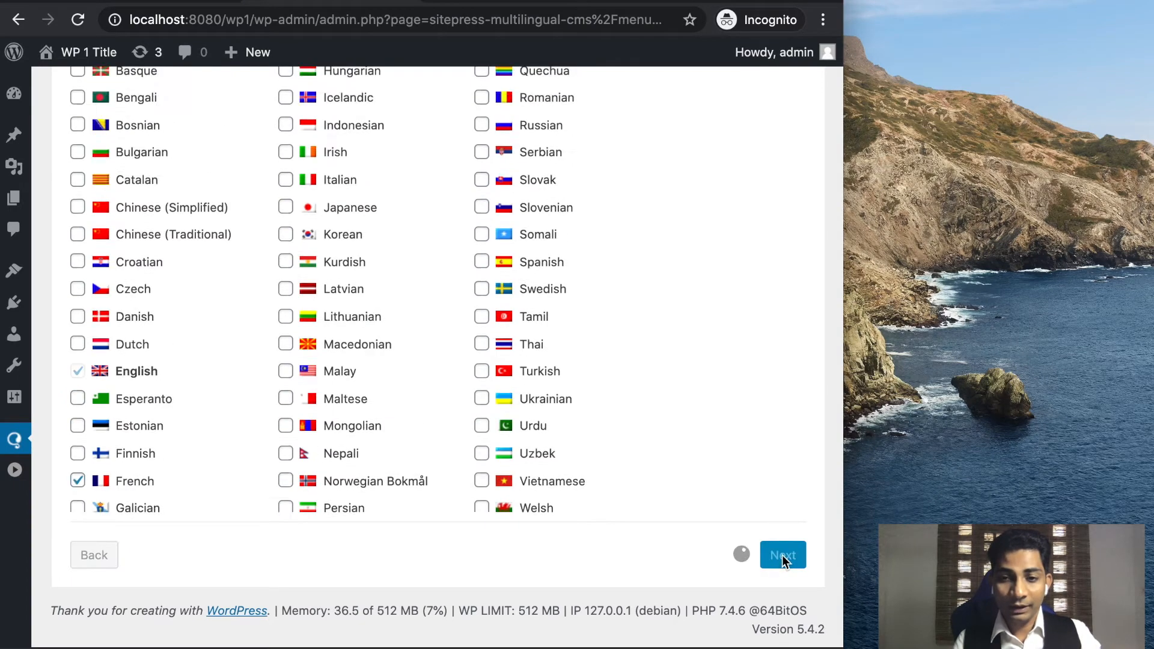
Try Link to home for untranslated languages, then revert to Skip language.
left_click_drag(843, 325, 1143, 321)
scroll(543, 550, "down", 6)
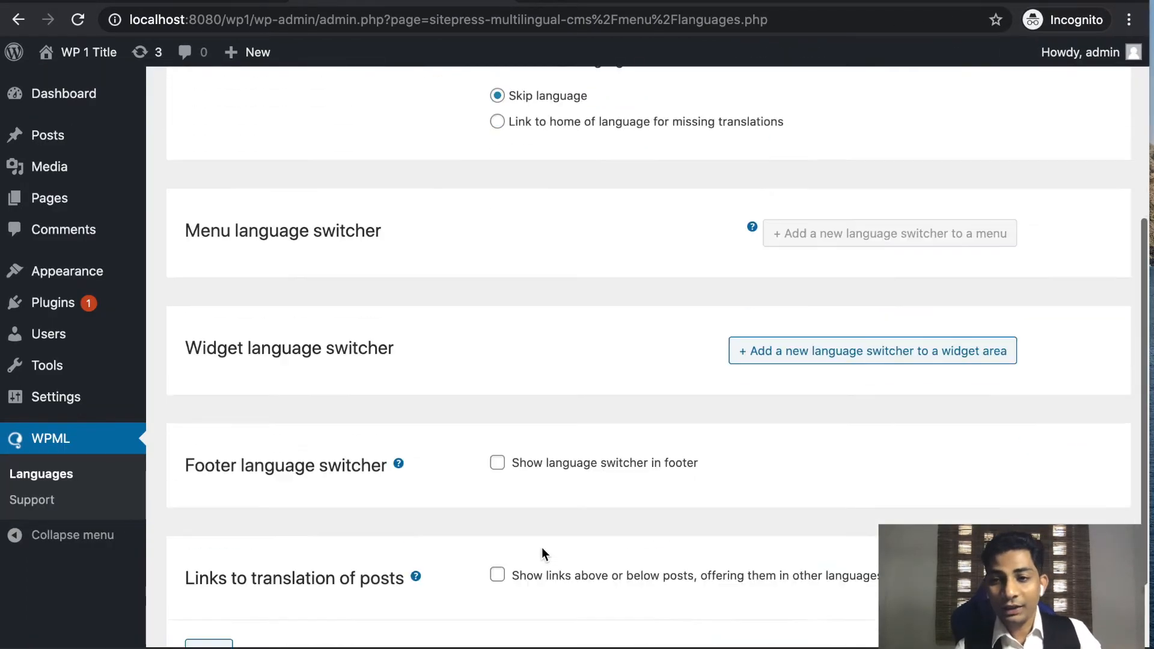
scroll(542, 551, "up", 6)
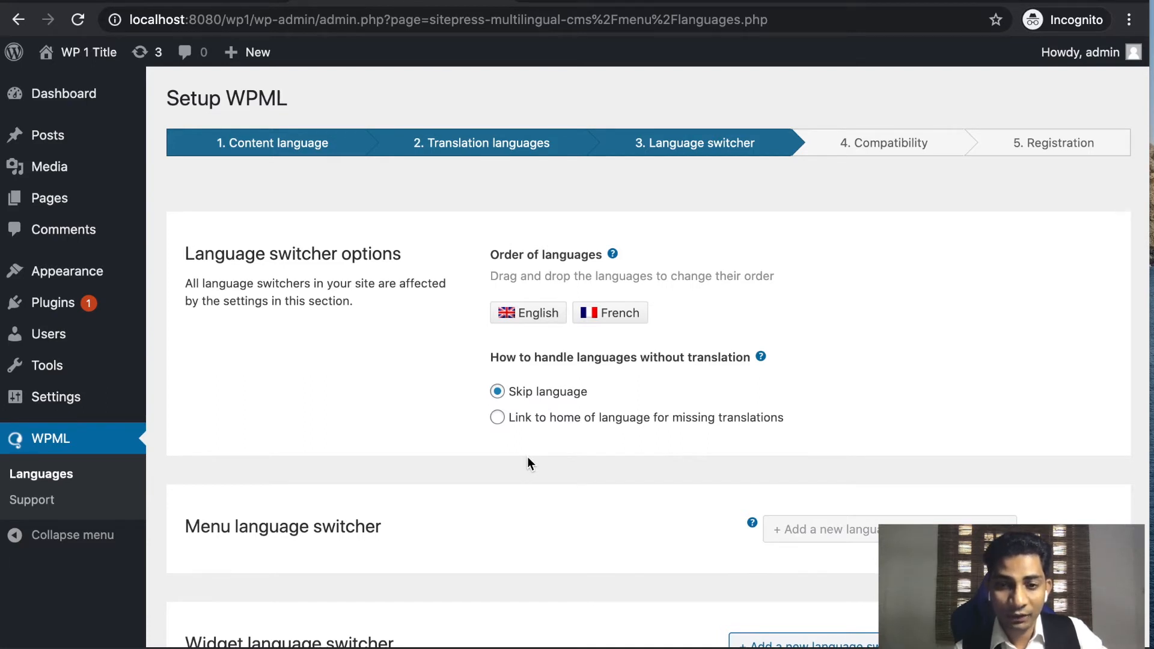
left_click(498, 420)
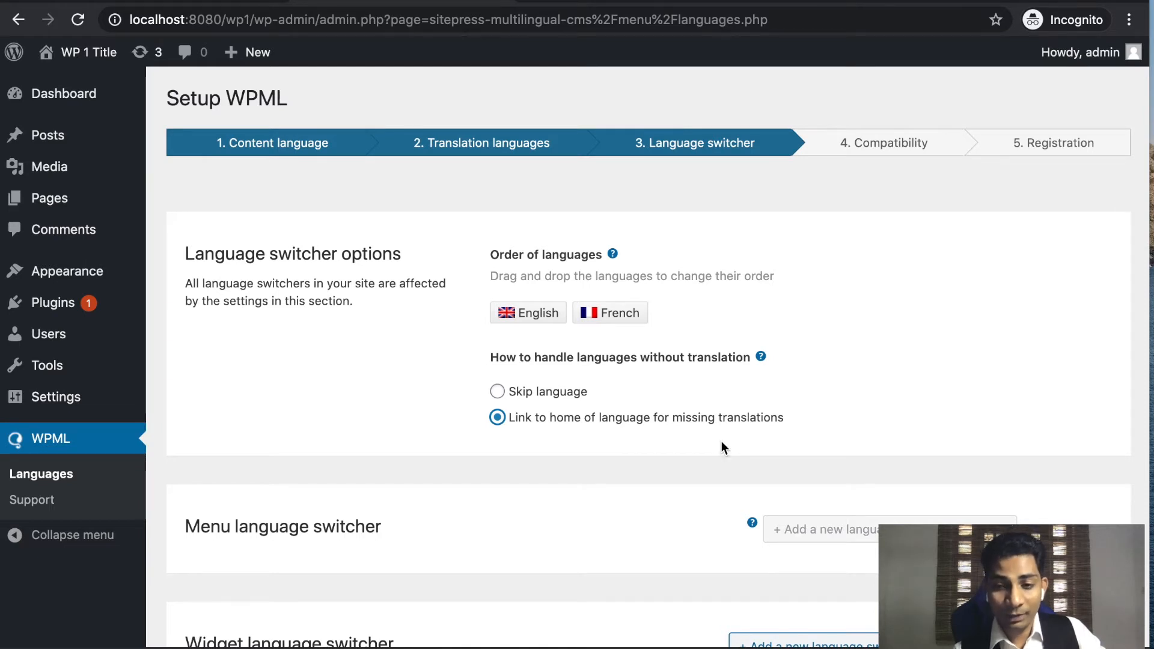
left_click_drag(1148, 357, 1152, 227)
left_click(497, 391)
scroll(355, 204, "down", 5)
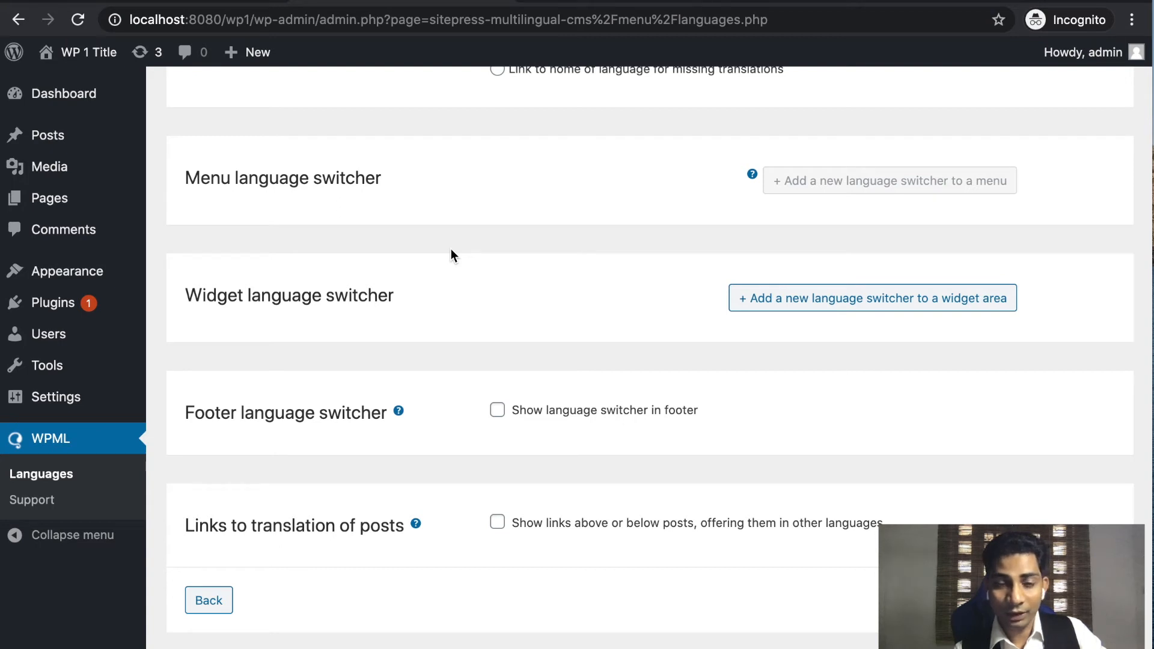
Add a Footer #1 widget language switcher in Horizontal List style and save it.
left_click(806, 301)
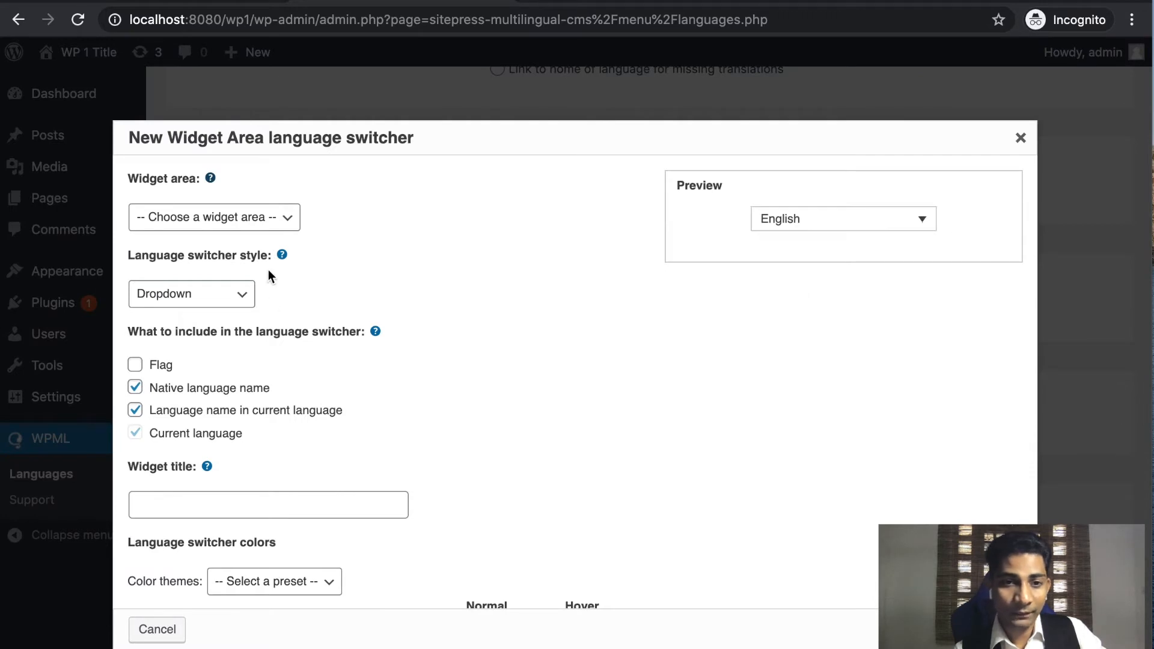
left_click(288, 224)
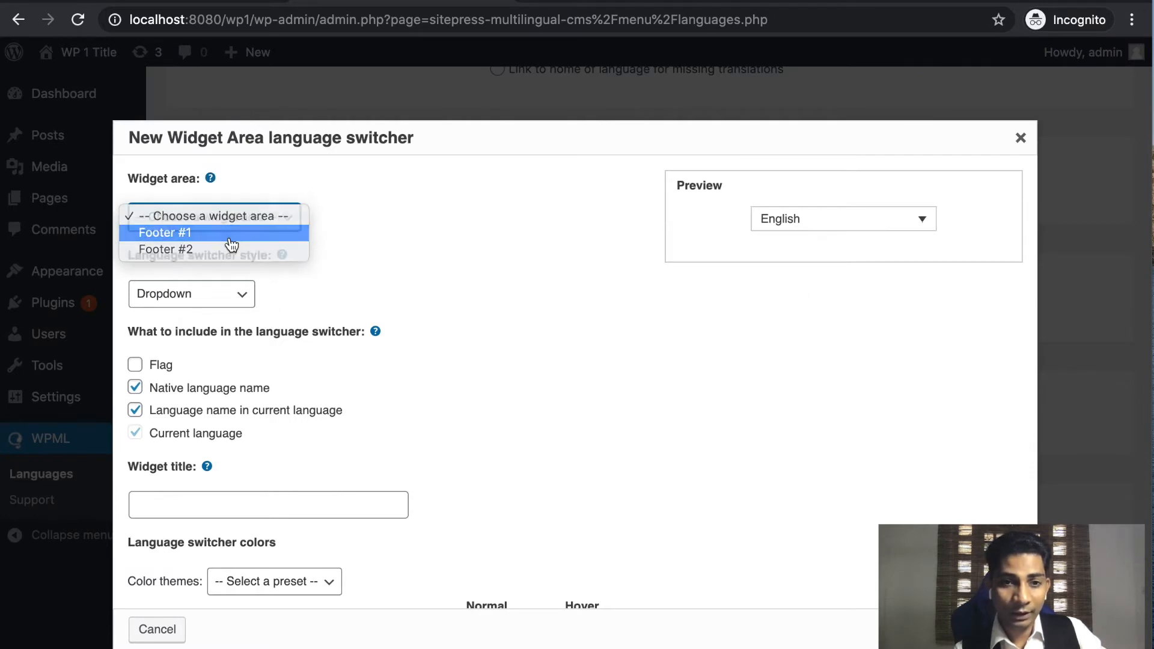
left_click(230, 238)
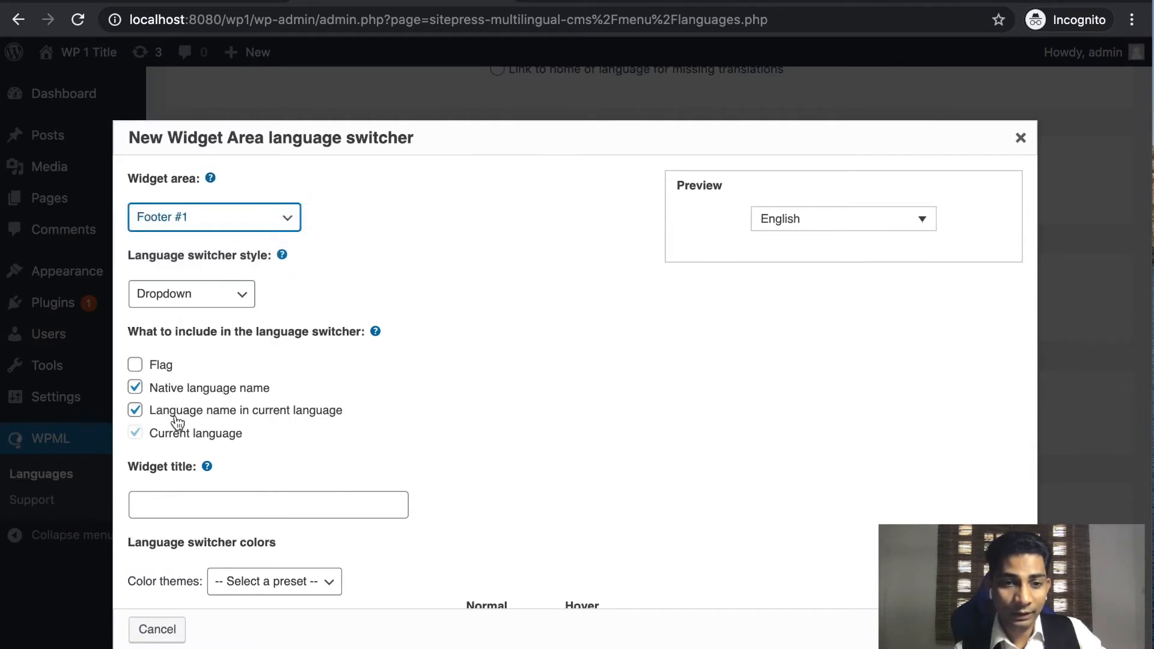
left_click(226, 308)
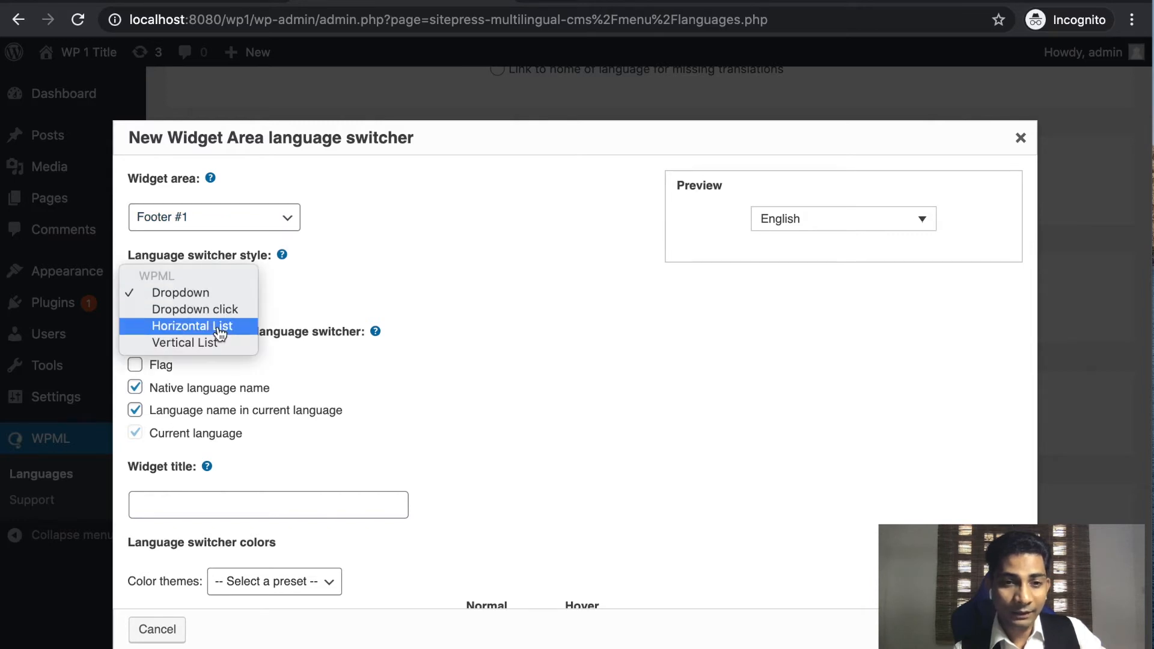
left_click(220, 332)
scroll(529, 415, "down", 2)
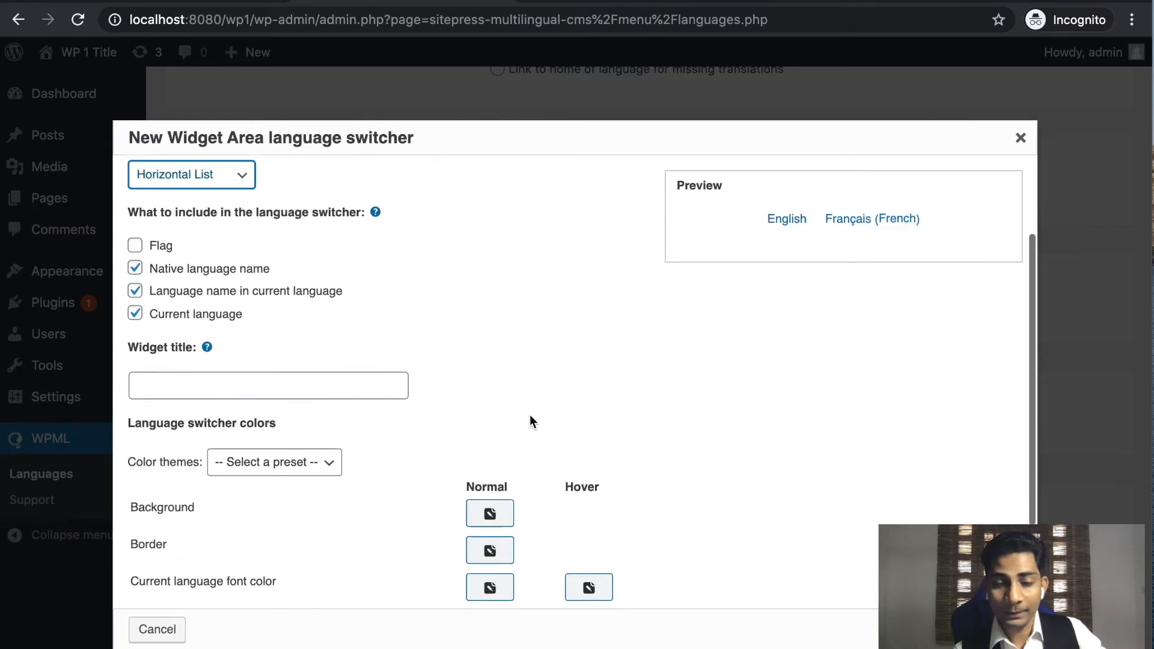
scroll(529, 415, "down", 3)
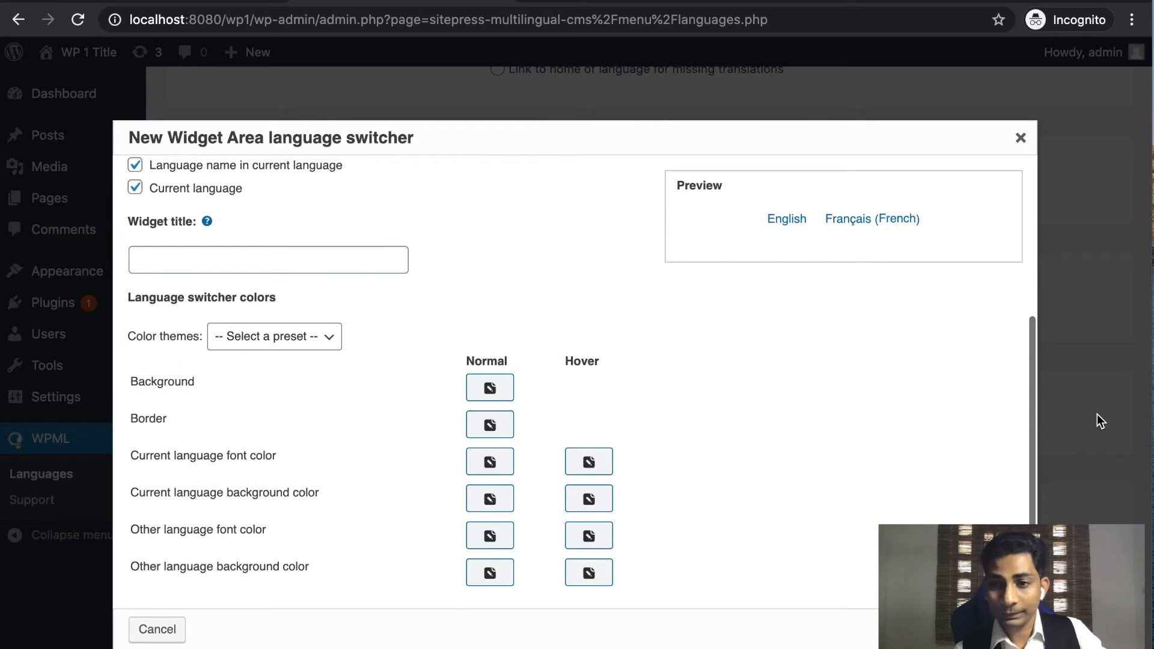
left_click_drag(1148, 361, 838, 385)
left_click(755, 629)
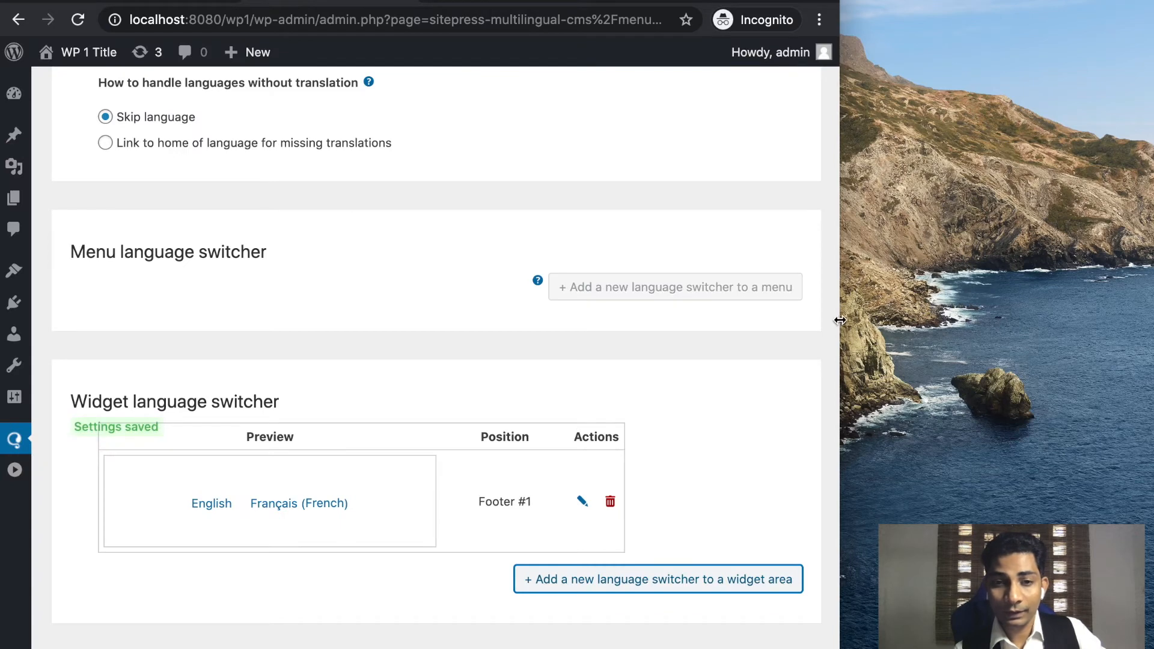
Enable the language switcher in the site footer and save the footer switcher settings.
left_click_drag(840, 318, 1126, 258)
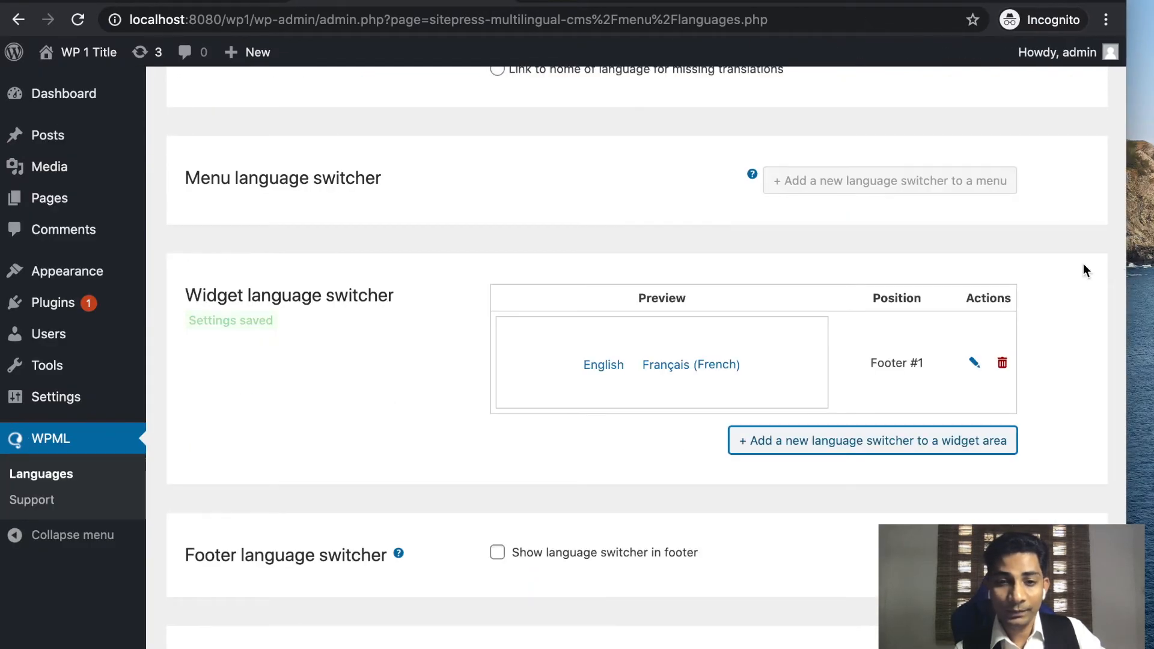
scroll(674, 445, "down", 2)
scroll(673, 446, "down", 2)
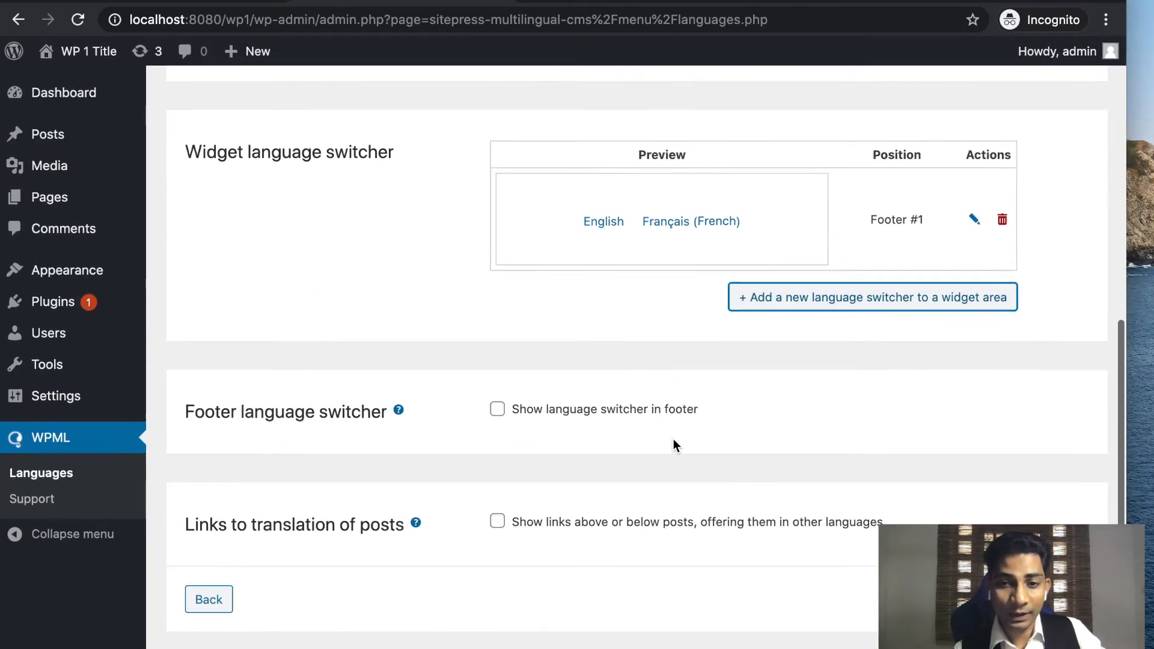
left_click(499, 412)
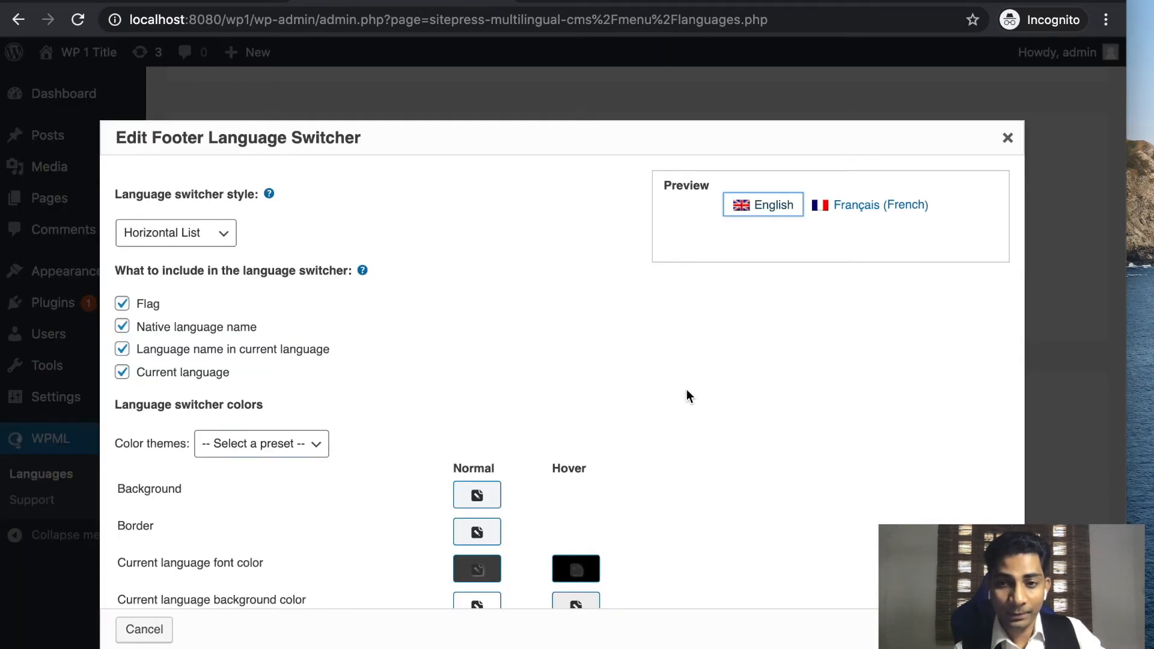
scroll(1059, 132, "down", 2)
left_click(765, 627)
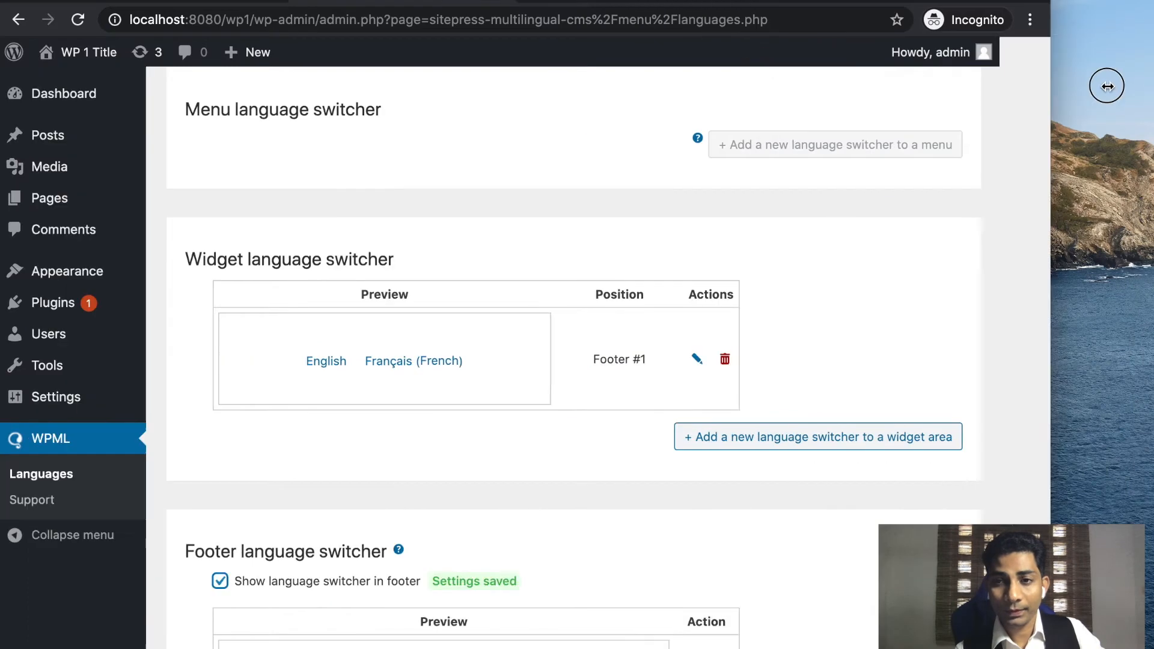
Advance the WPML wizard past the language switcher step to Compatibility reporting.
scroll(698, 562, "down", 4)
left_click_drag(1150, 332, 853, 334)
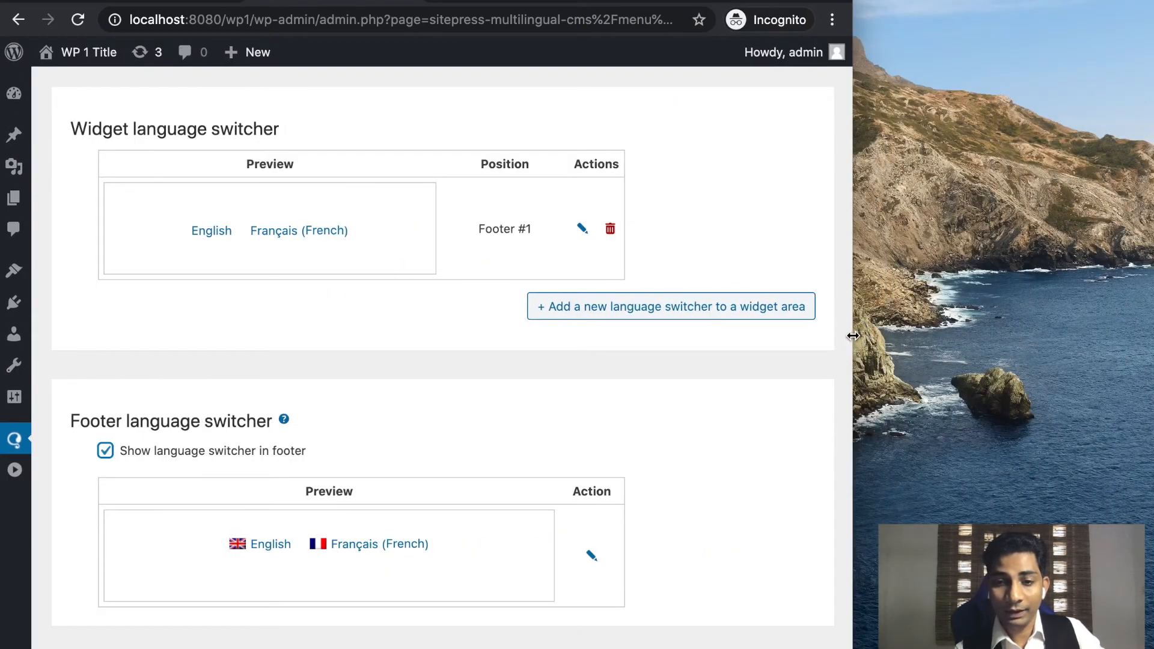
scroll(707, 519, "down", 3)
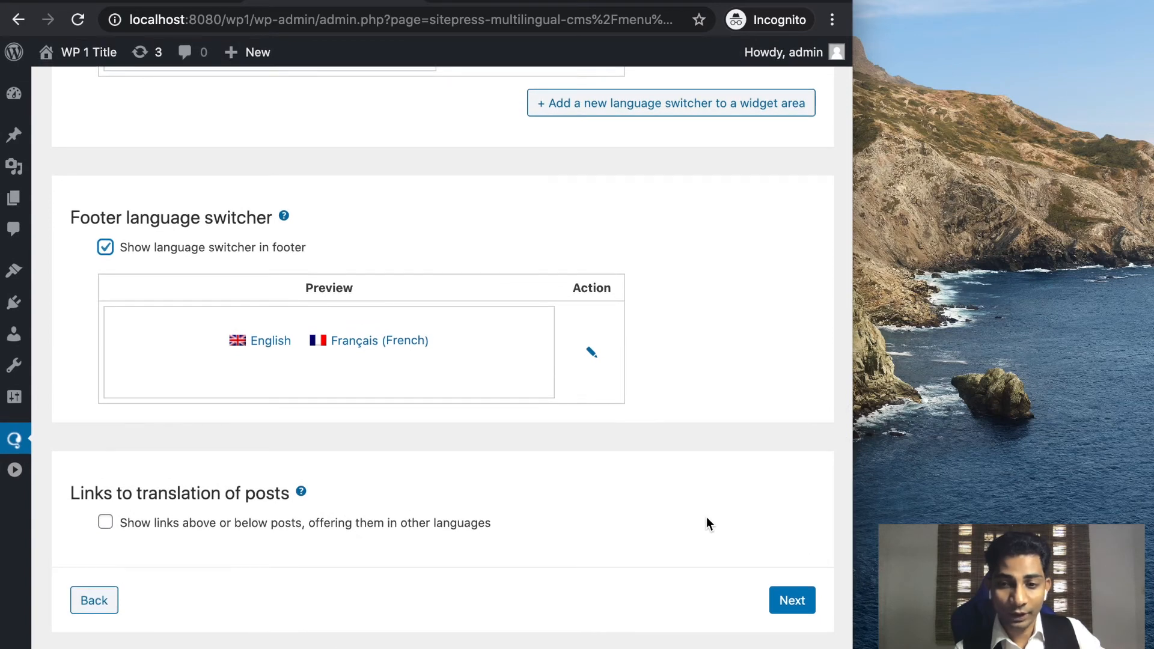
left_click(792, 607)
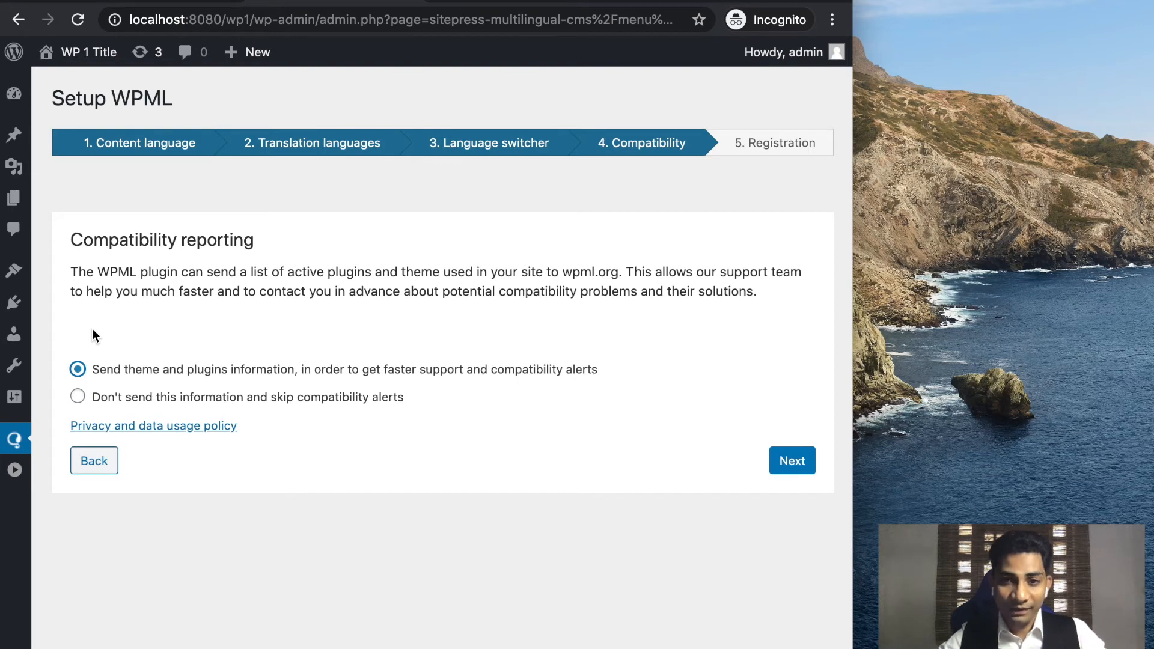
Keep 'Send theme and plugins information' selected and advance to the Registration step.
left_click(793, 460)
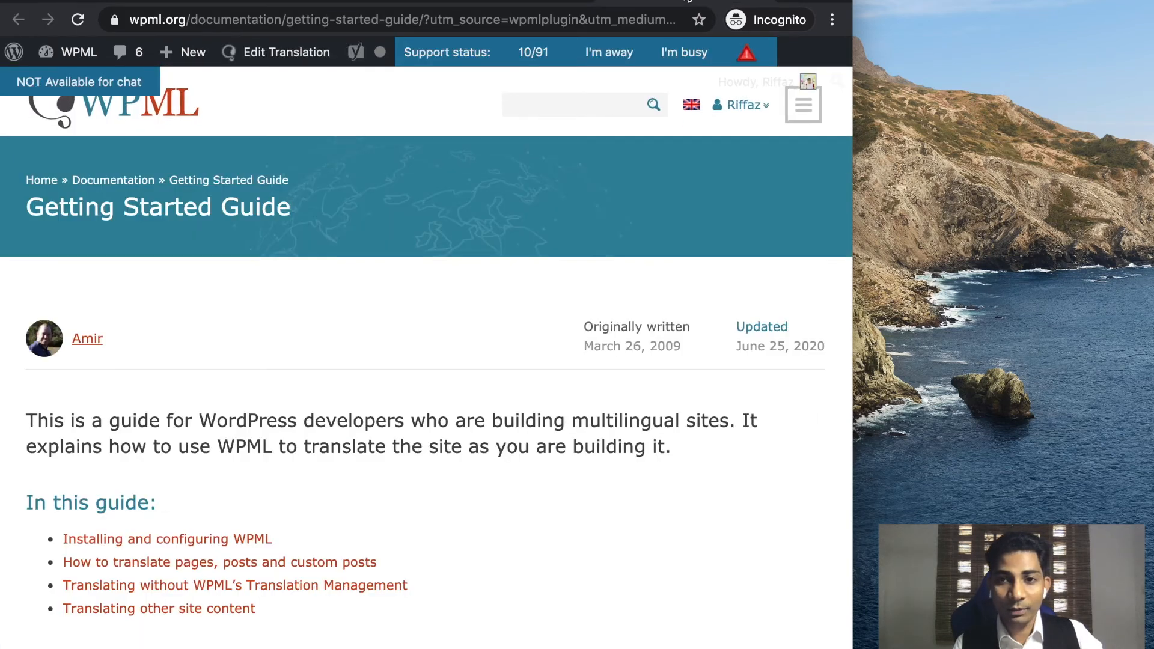
mouse_move(730, 117)
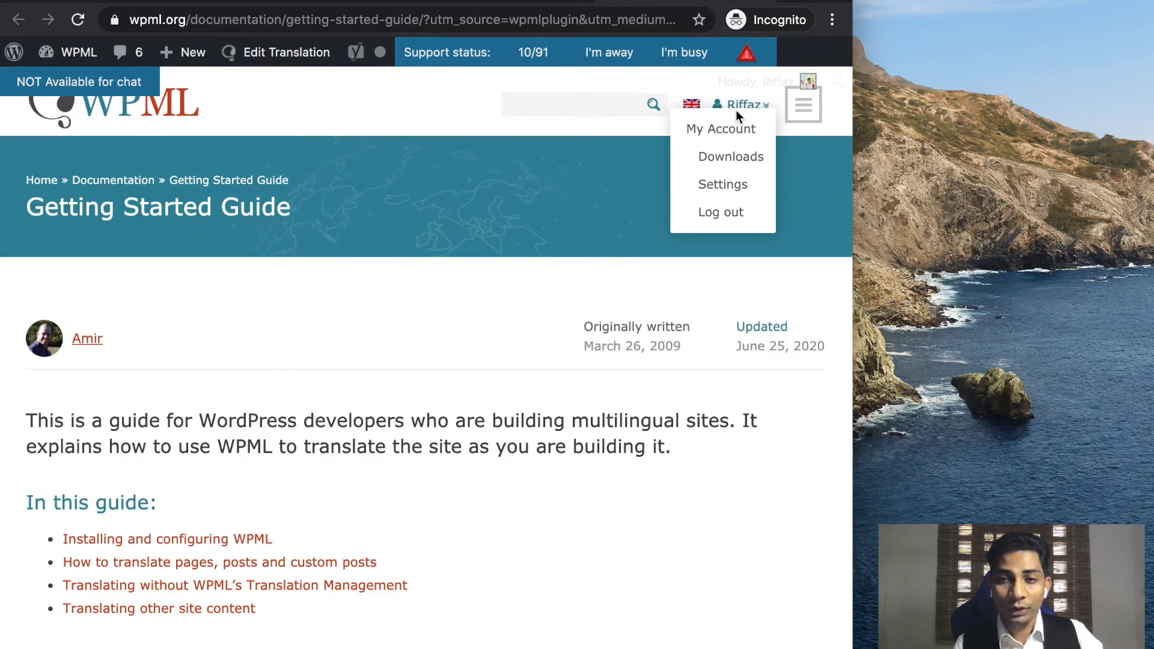
right_click(724, 133)
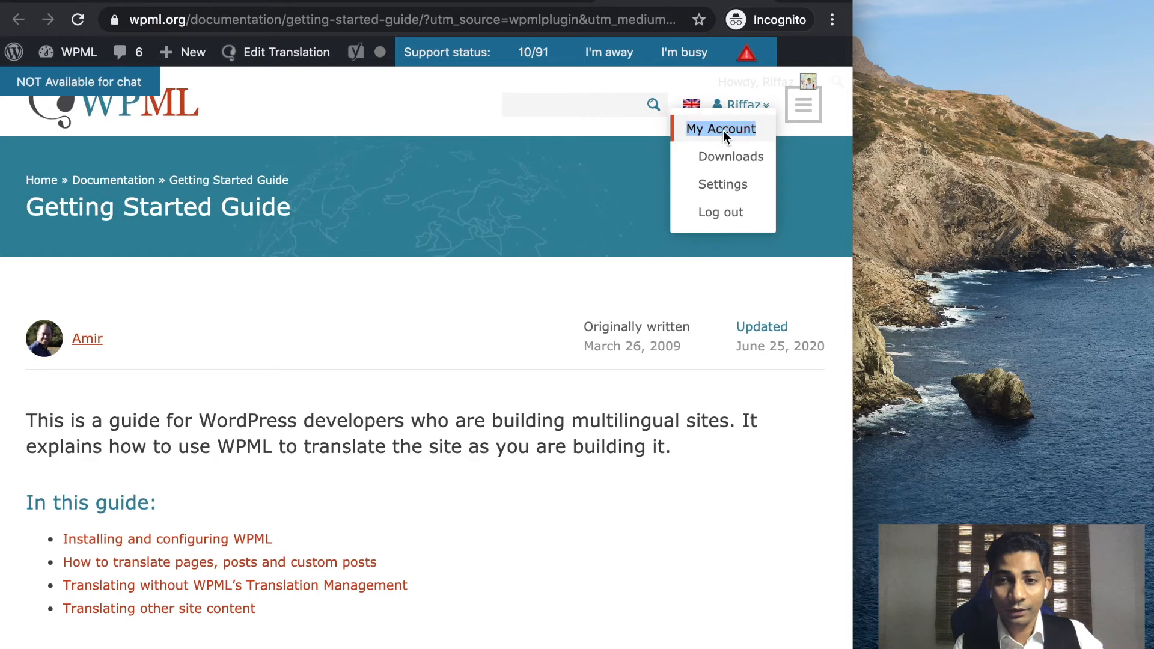
left_click(700, 134)
left_click(711, 135)
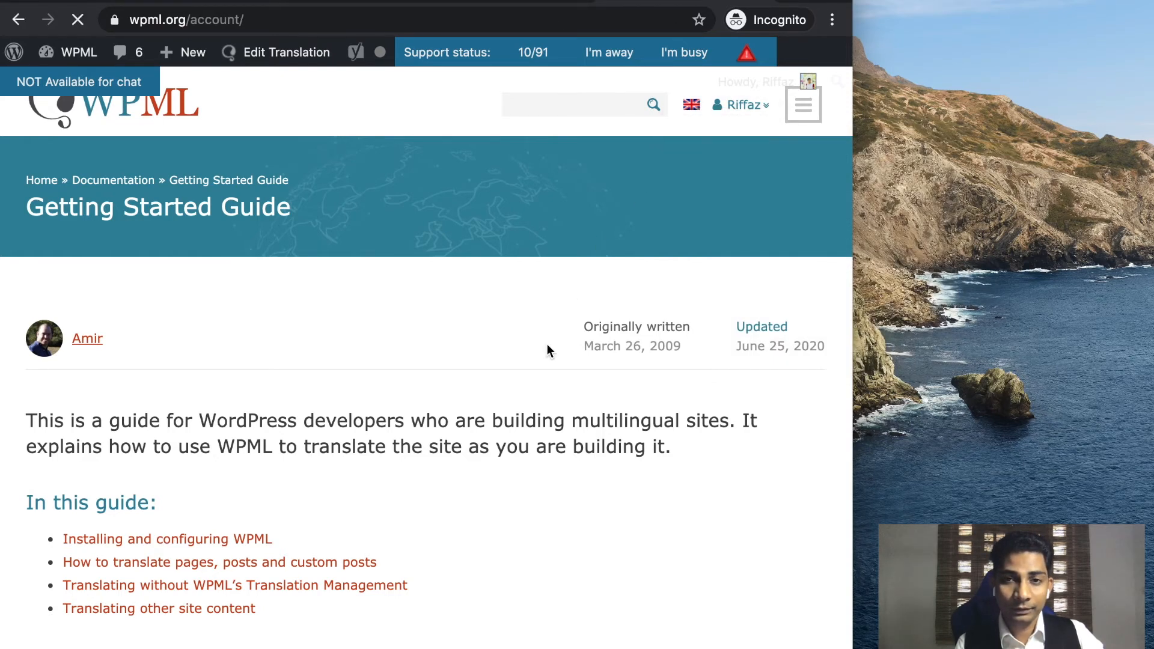
scroll(547, 344, "down", 3)
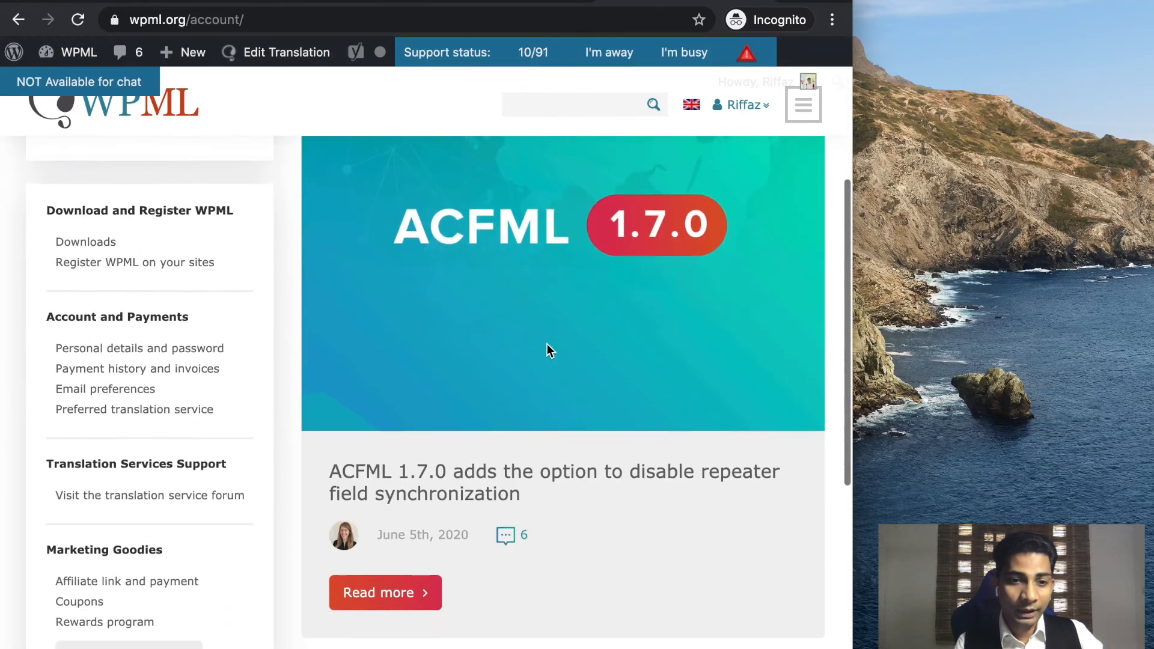
left_click(186, 218)
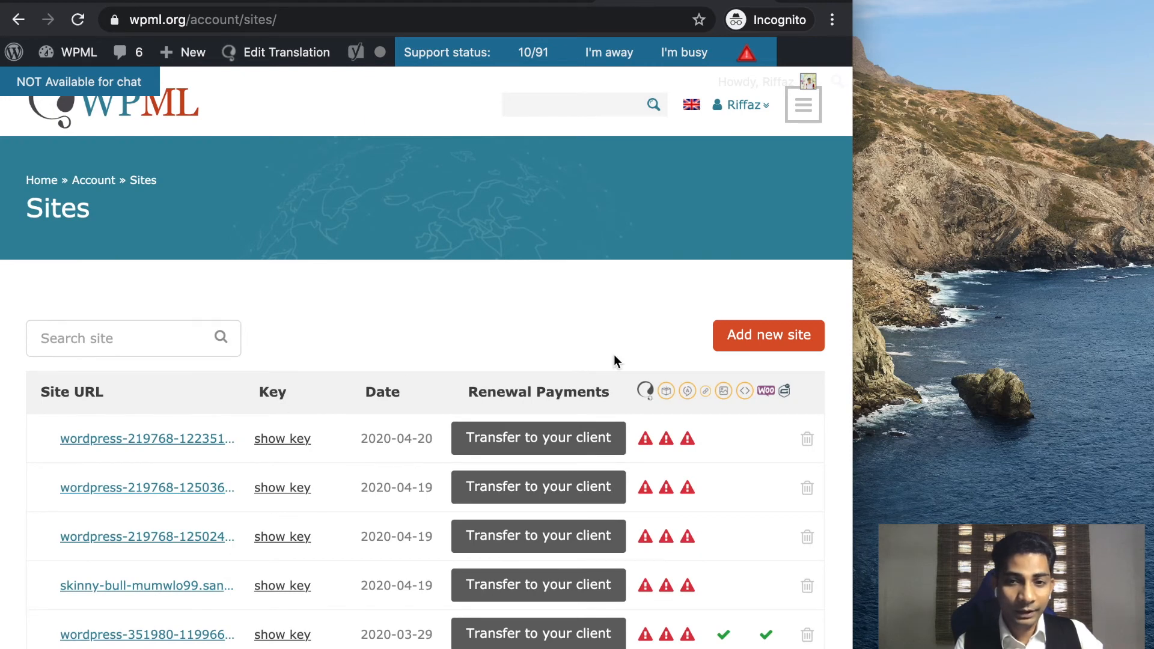
left_click(725, 337)
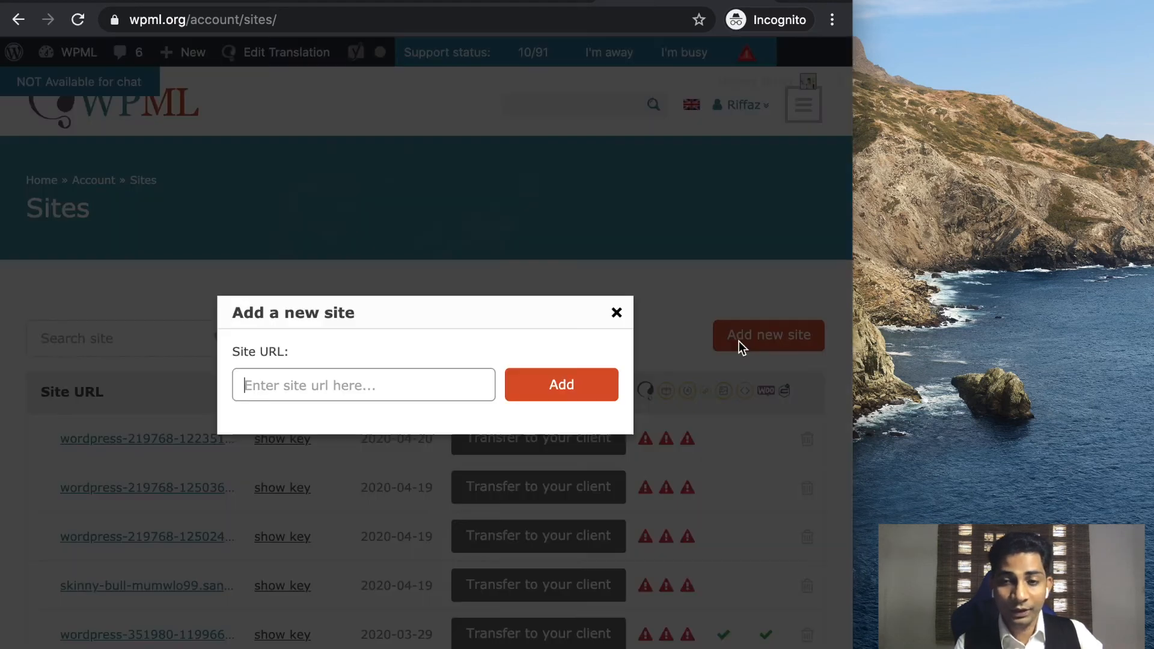
left_click(330, 386)
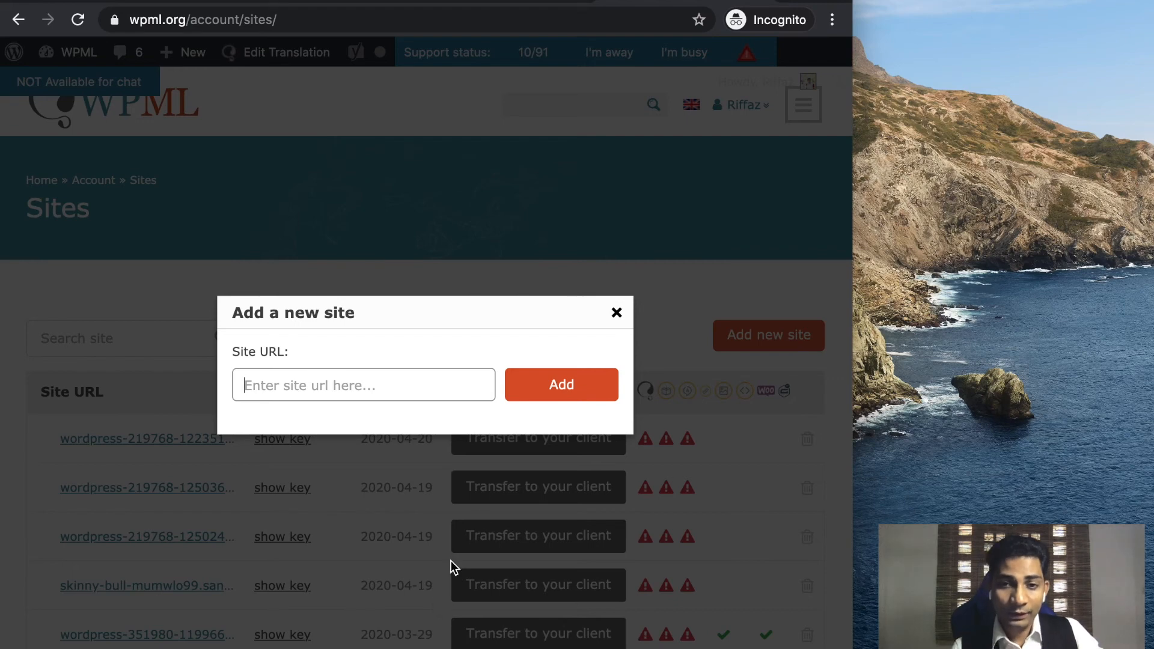
left_click(617, 312)
left_click(351, 2)
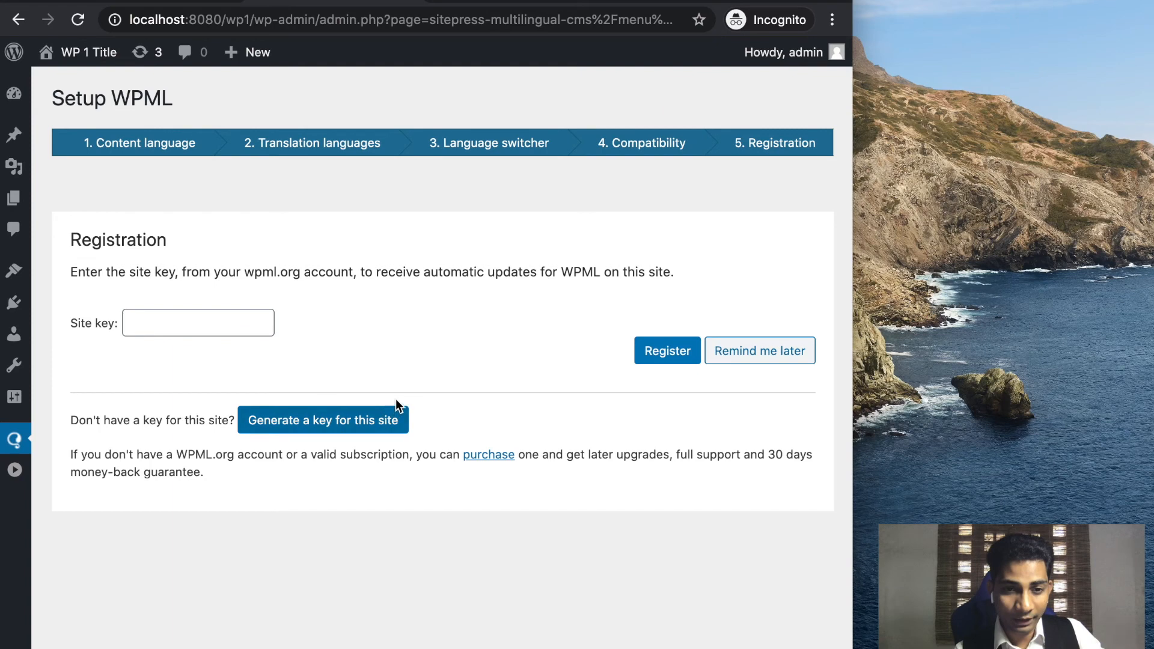
Generate a wpml.org site key for localhost:8080/wp1 and copy it.
left_click(330, 427)
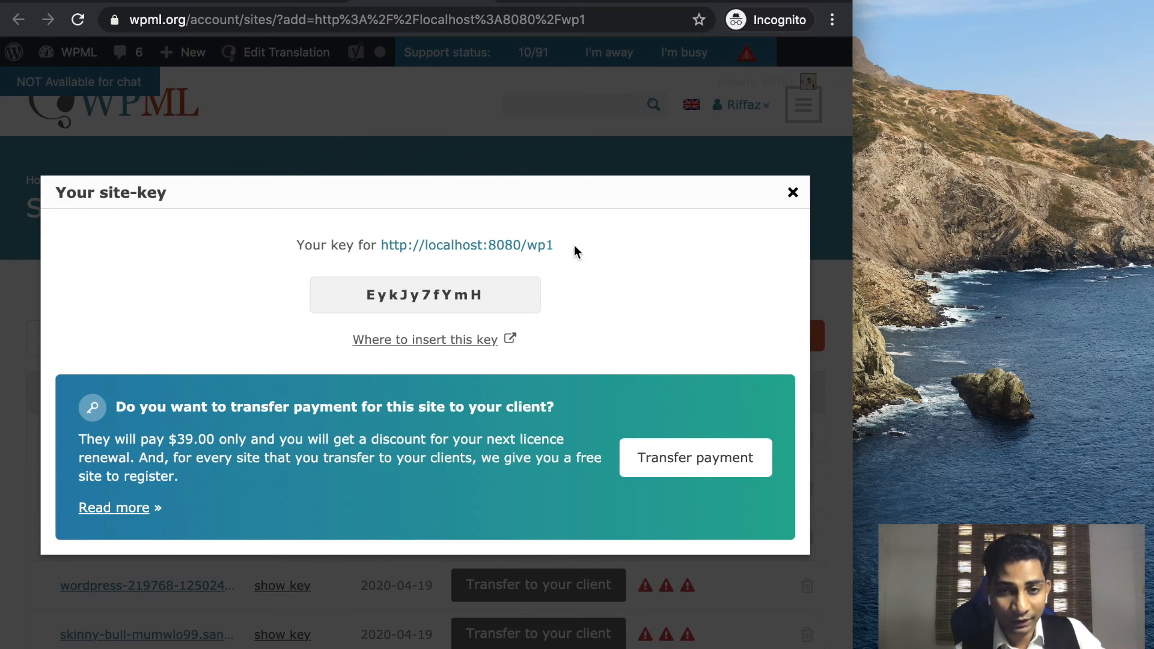
left_click_drag(555, 245, 383, 243)
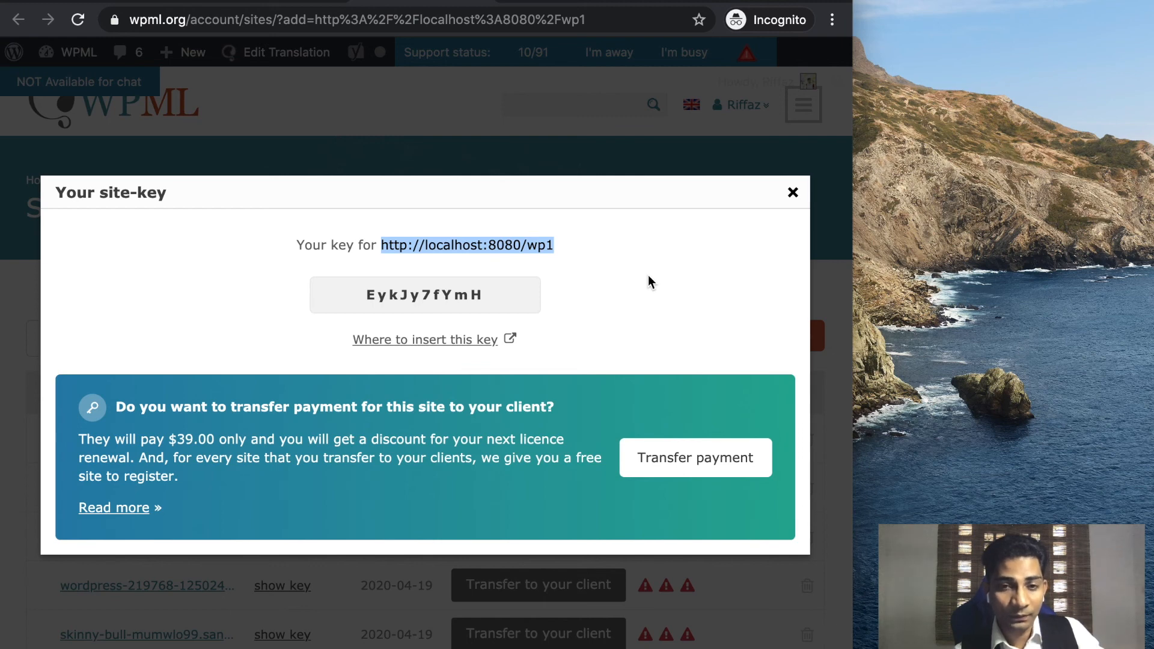
double_click(424, 290)
right_click(424, 289)
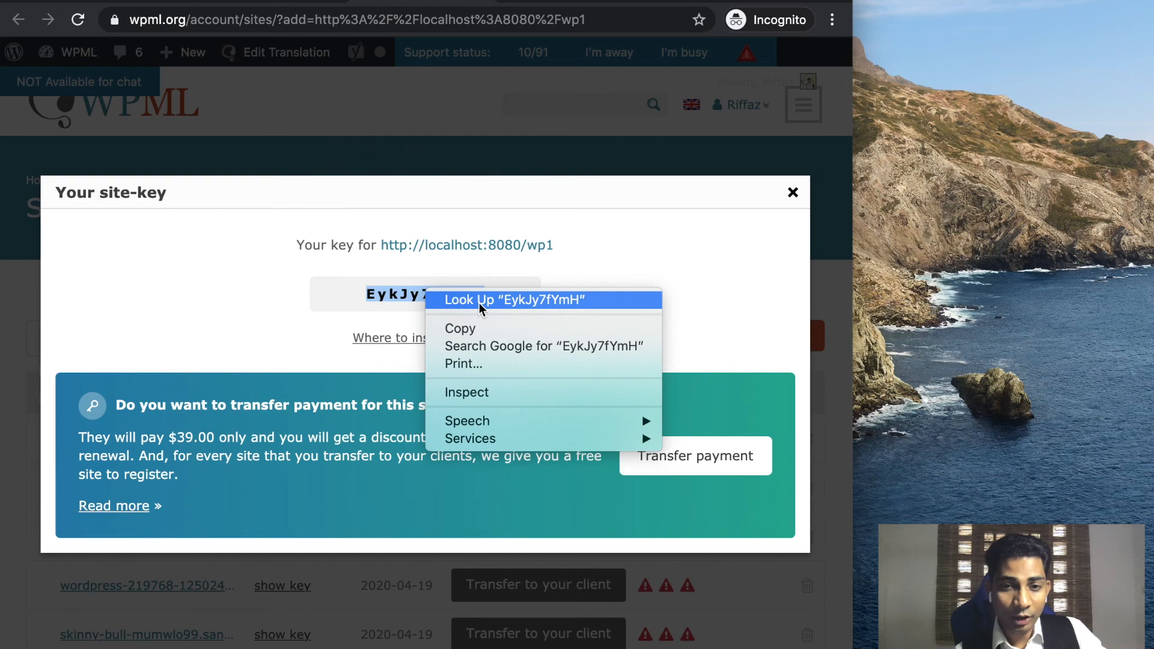
left_click(481, 328)
Close the key popup and return to the Site key field on the WordPress tab.
left_click(793, 192)
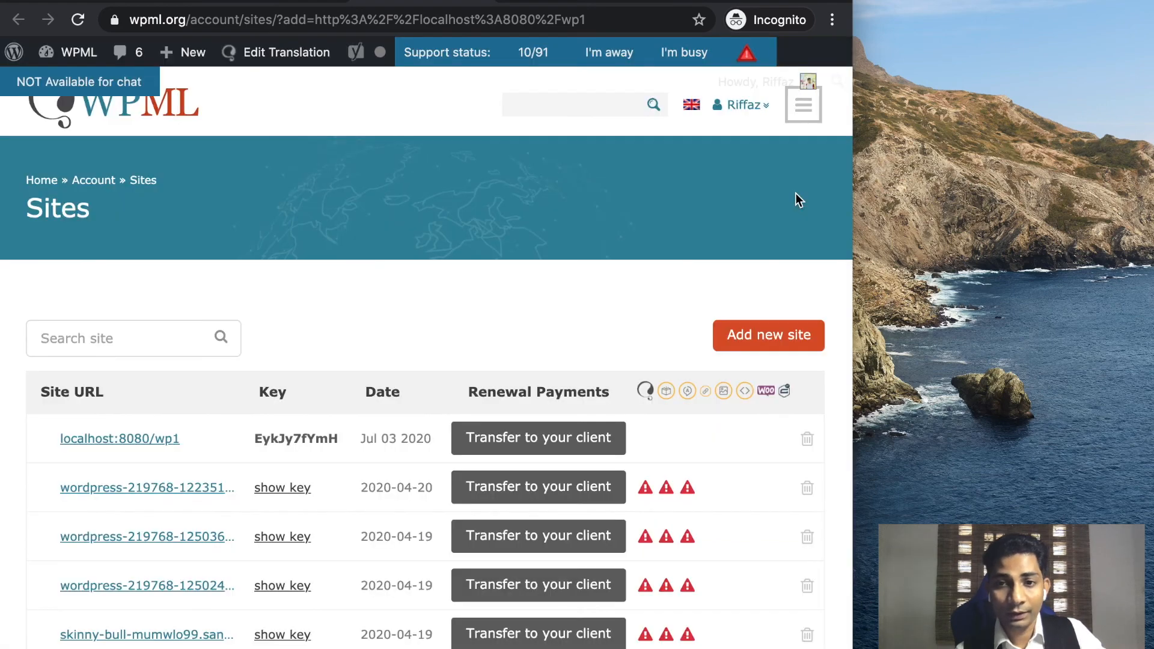
left_click(284, 3)
left_click(148, 322)
Paste the copied site key, register WPML, and finish the setup wizard.
key("super+v")
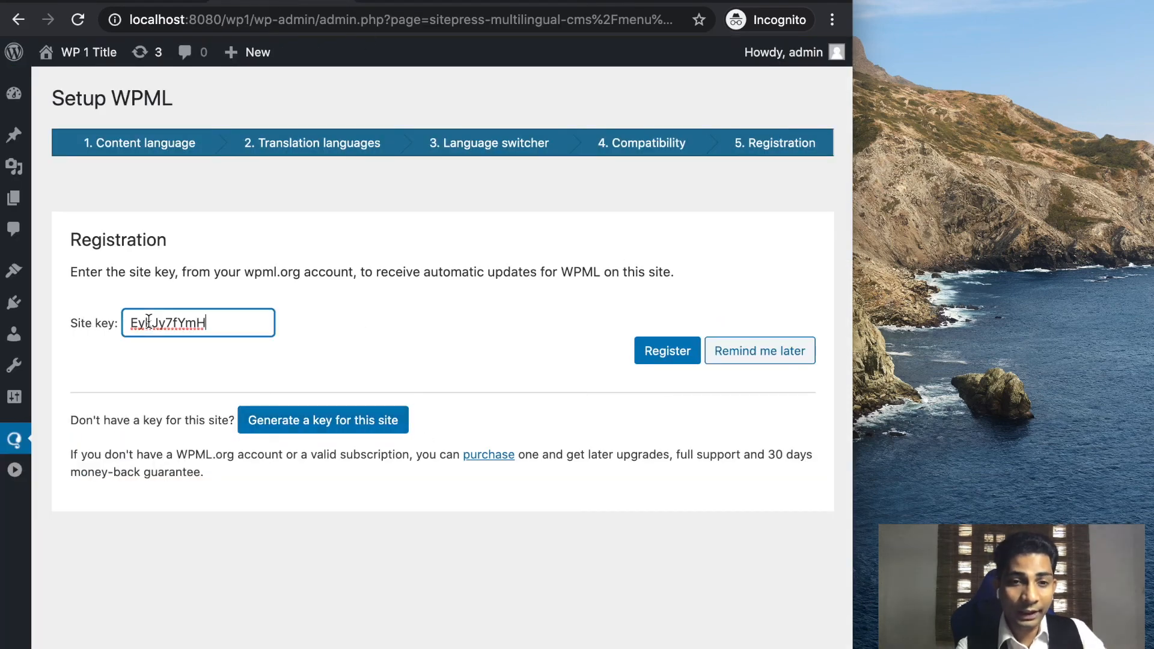
left_click(662, 360)
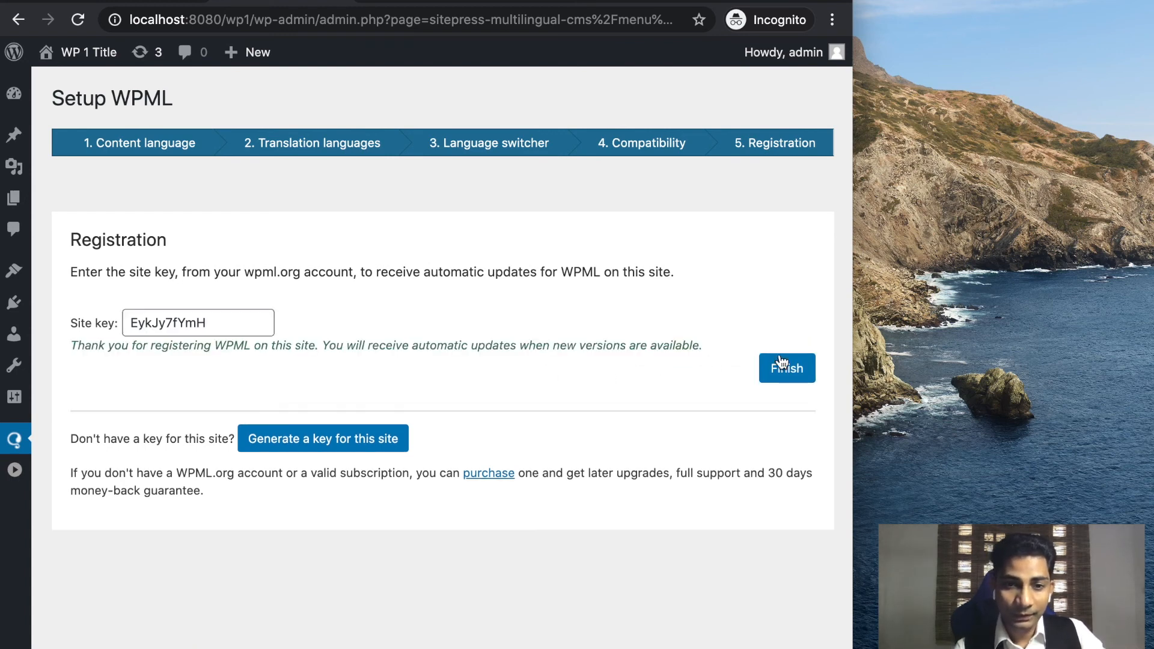
left_click(782, 375)
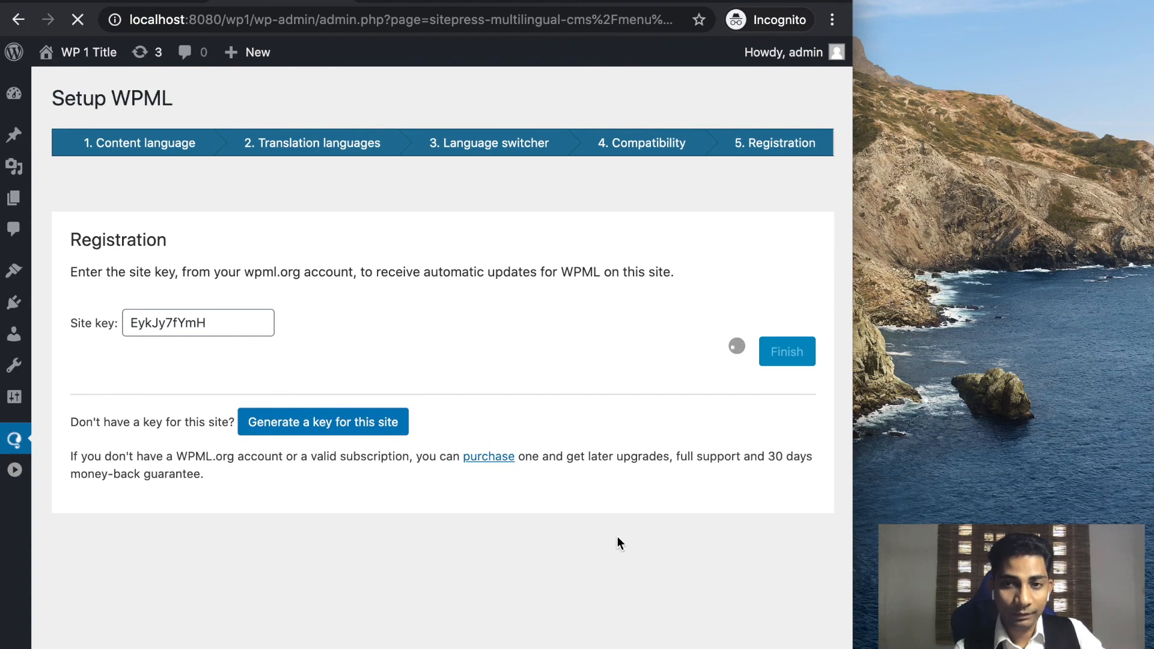
Review the WPML Languages page listing English (default) and French.
left_click_drag(853, 256, 1129, 250)
scroll(368, 487, "down", 4)
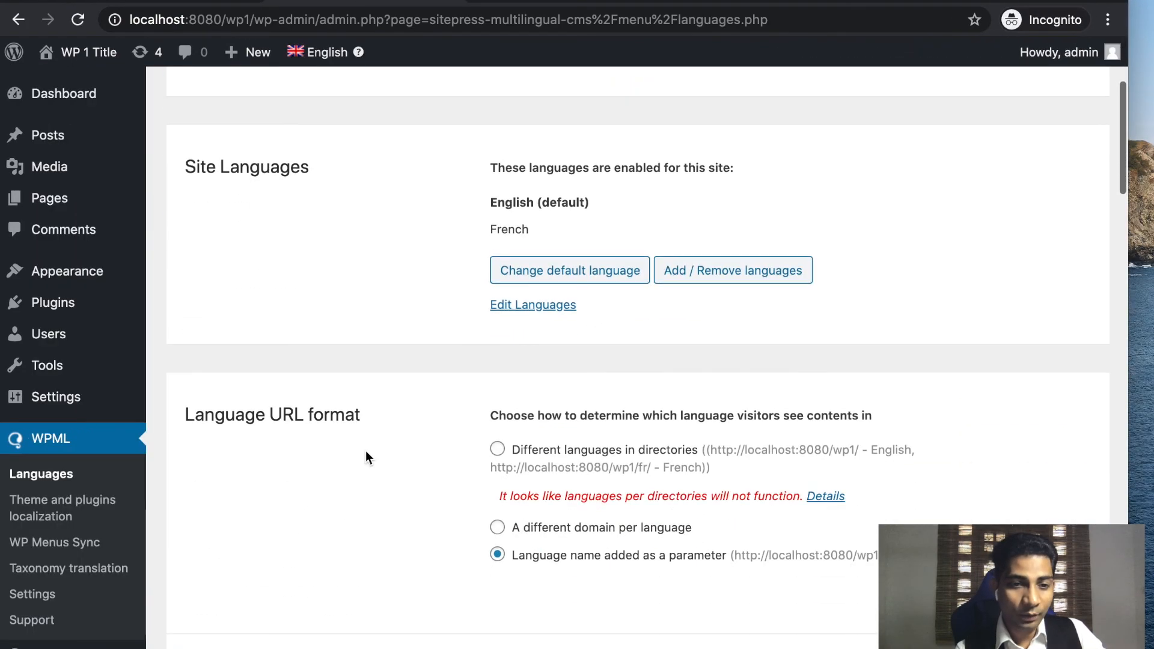
scroll(217, 555, "down", 10)
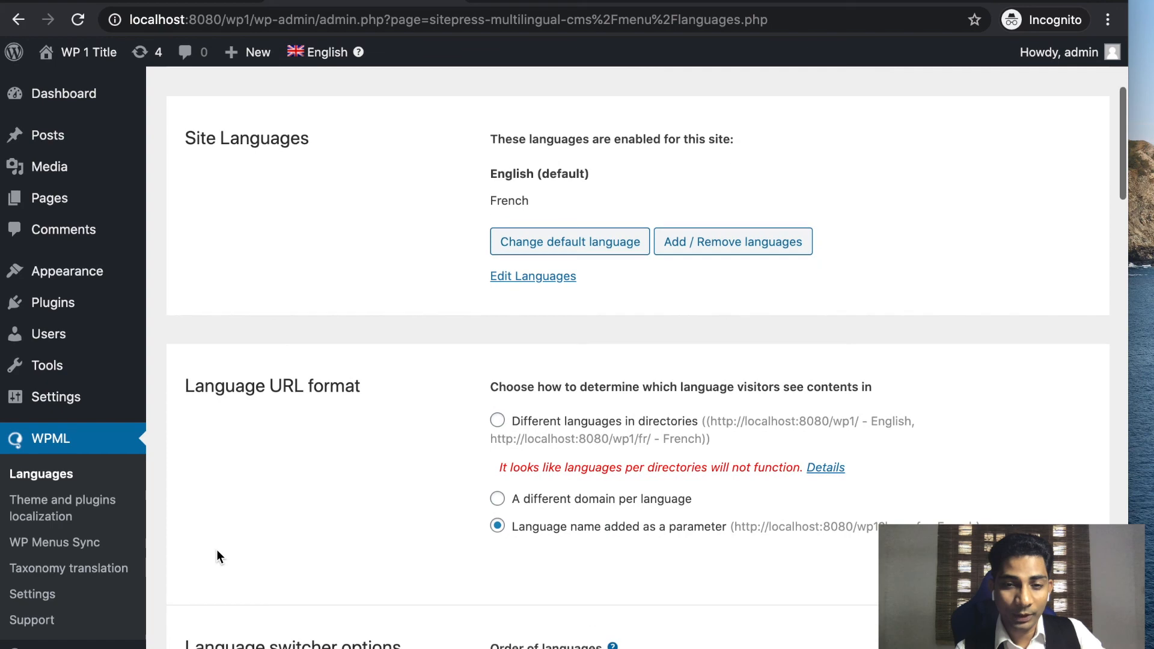
scroll(217, 550, "down", 8)
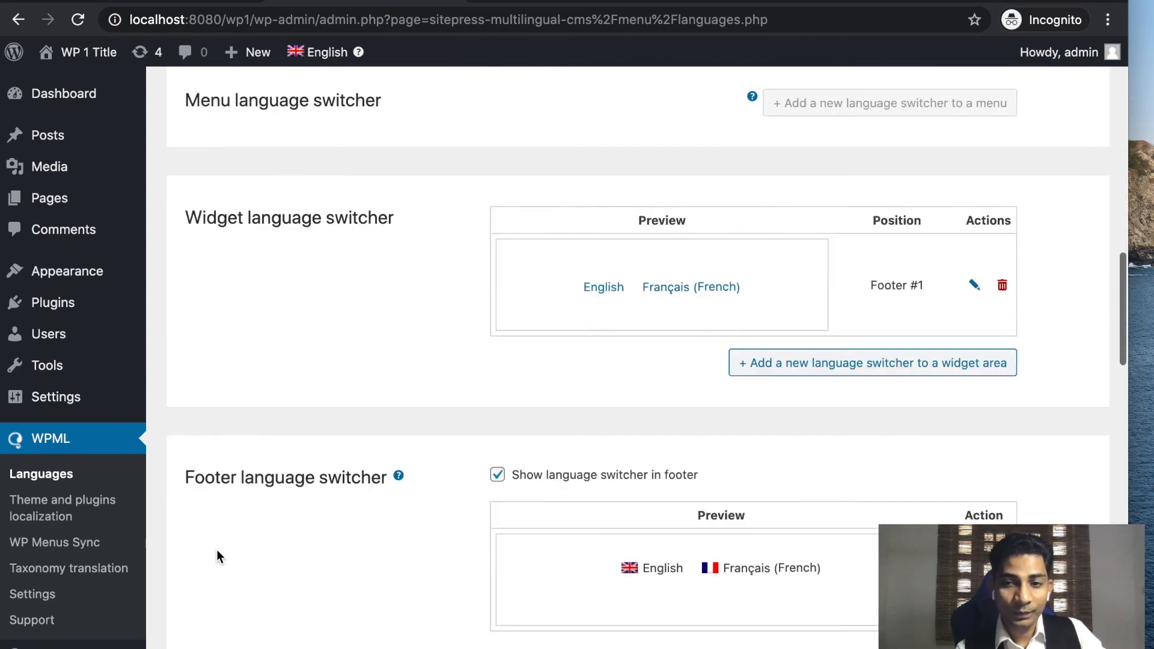